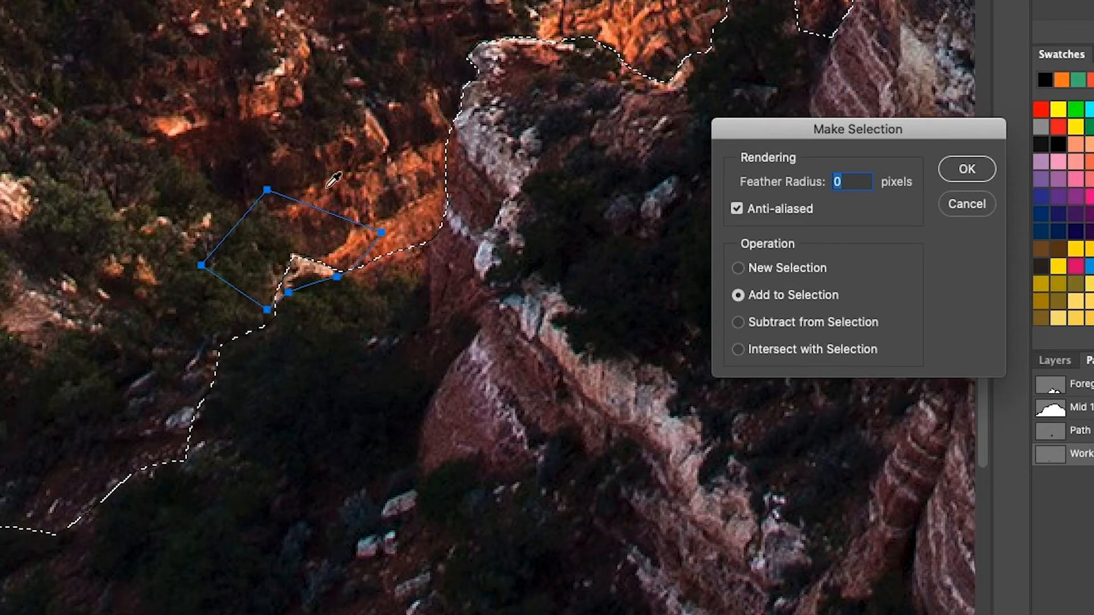
# - Add the outlined area to the selection, and trace a closed path around the bush and ledge along its edge
pyautogui.click(965, 170)
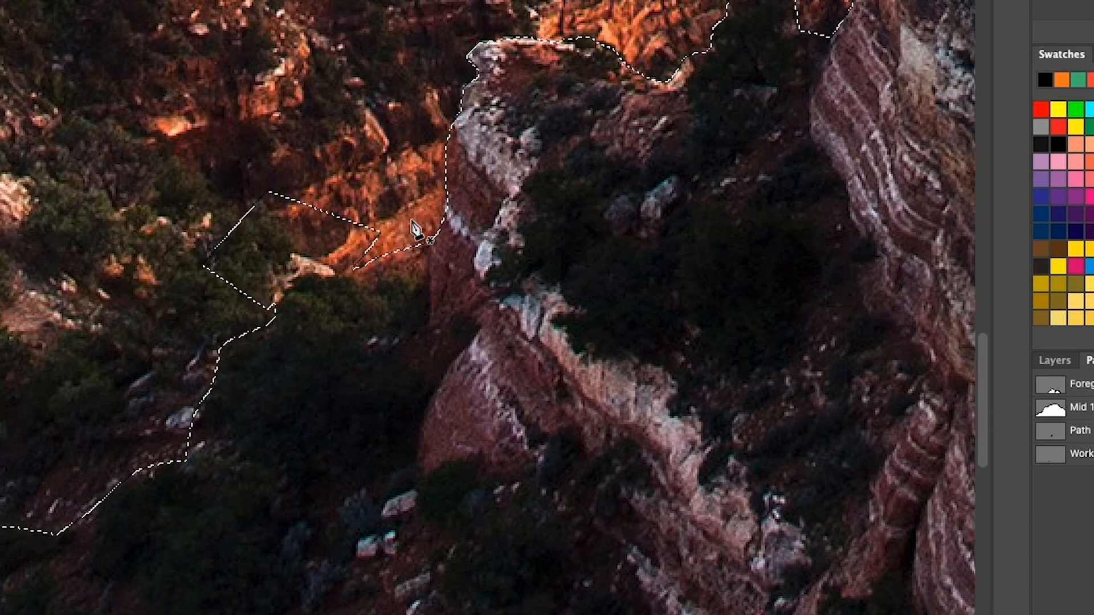
pyautogui.moveTo(370, 257); pyautogui.dragTo(306, 275)
pyautogui.click(293, 281)
pyautogui.click(280, 292)
pyautogui.click(269, 320)
pyautogui.click(210, 330)
pyautogui.click(112, 280)
pyautogui.click(162, 151)
pyautogui.click(256, 118)
pyautogui.click(372, 159)
pyautogui.click(410, 220)
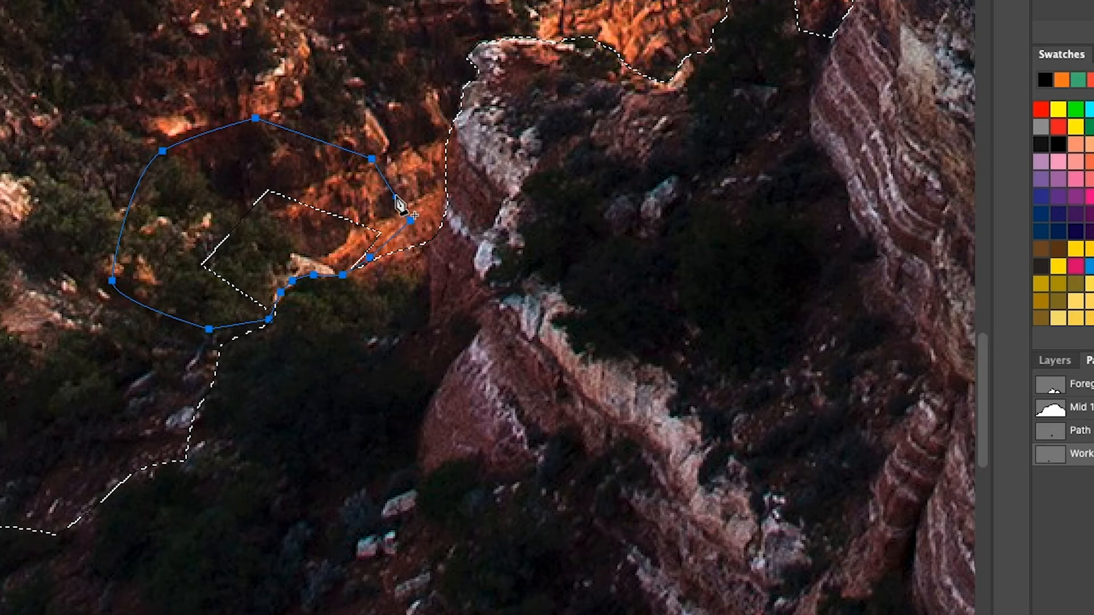
# - Convert the traced path into a selection using Subtract from Selection to refine the foreground outline
pyautogui.rightClick(399, 204)
pyautogui.click(481, 299)
pyautogui.click(738, 322)
pyautogui.click(974, 178)
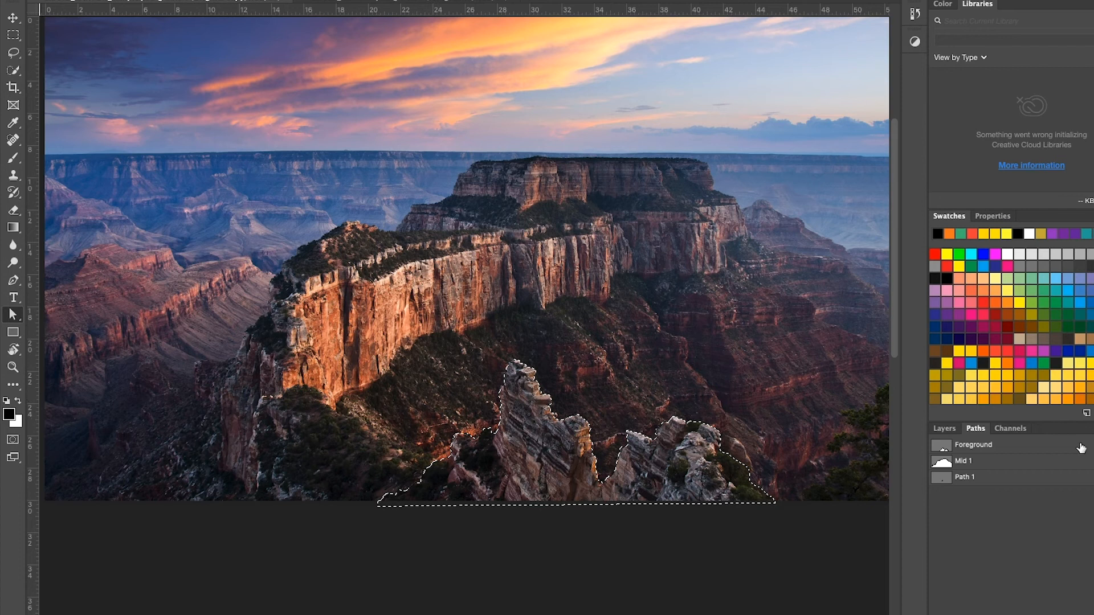
# - Compare the Original and Original copy layers by toggling their visibility, leaving Original copy active and shown with Original hidden
pyautogui.click(945, 428)
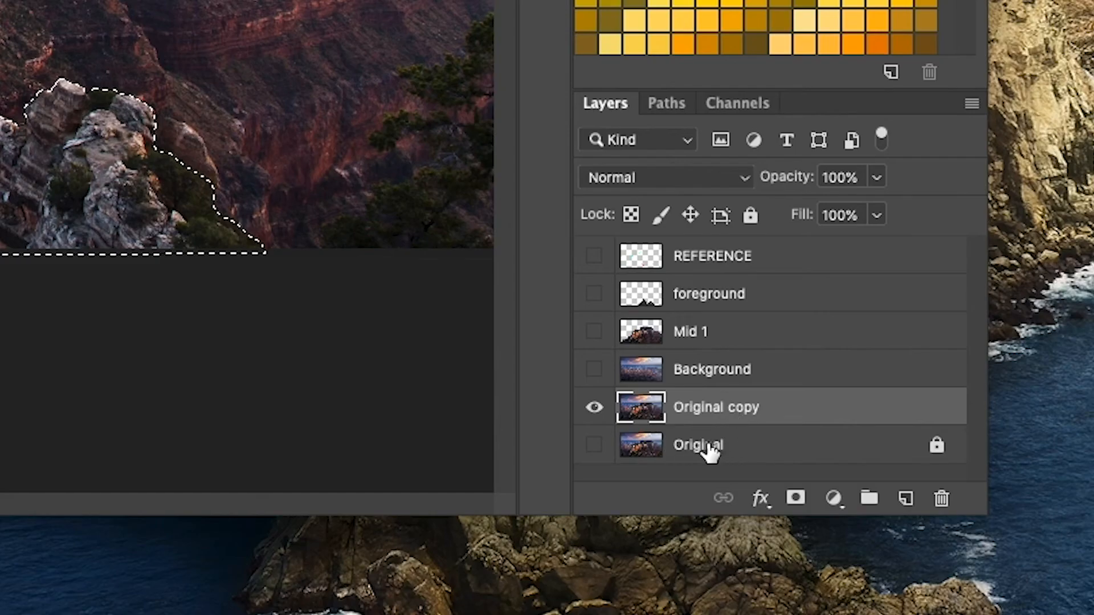
pyautogui.click(997, 599)
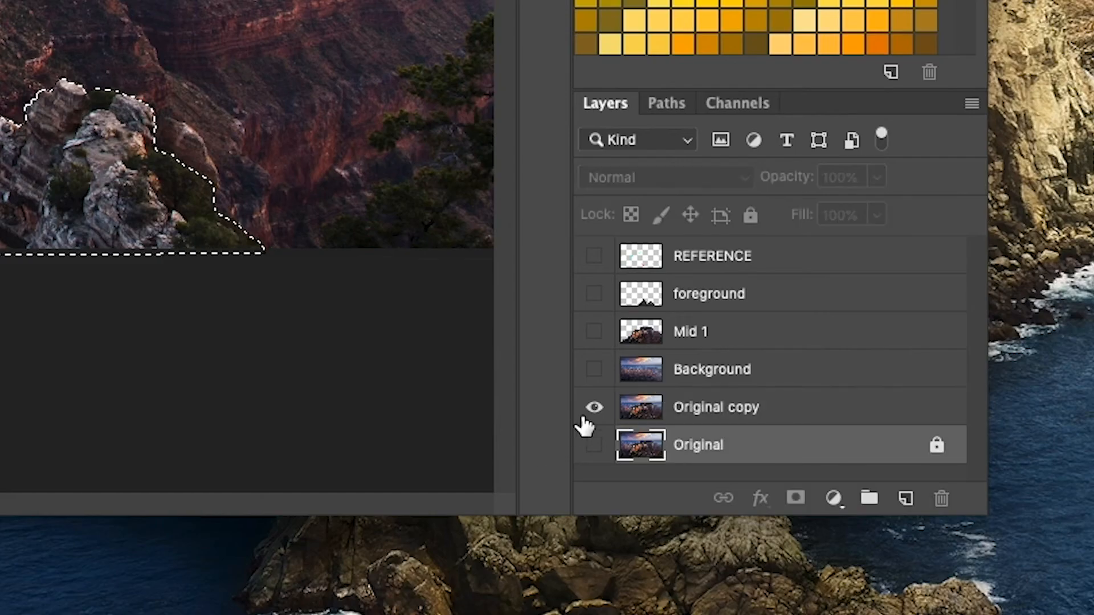
pyautogui.click(593, 408)
pyautogui.click(593, 445)
pyautogui.click(594, 445)
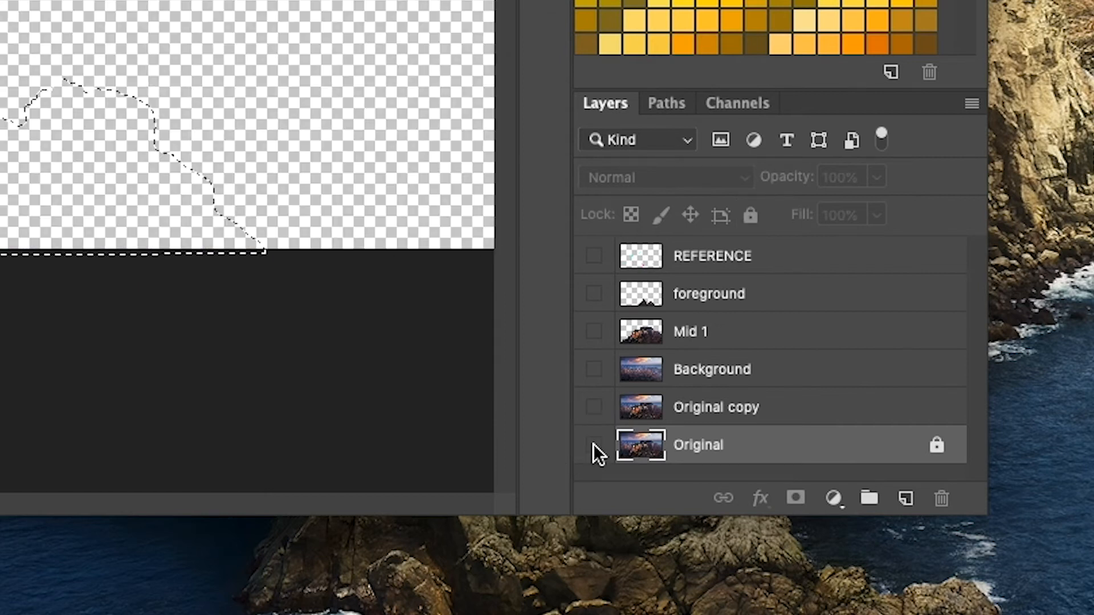
pyautogui.click(593, 446)
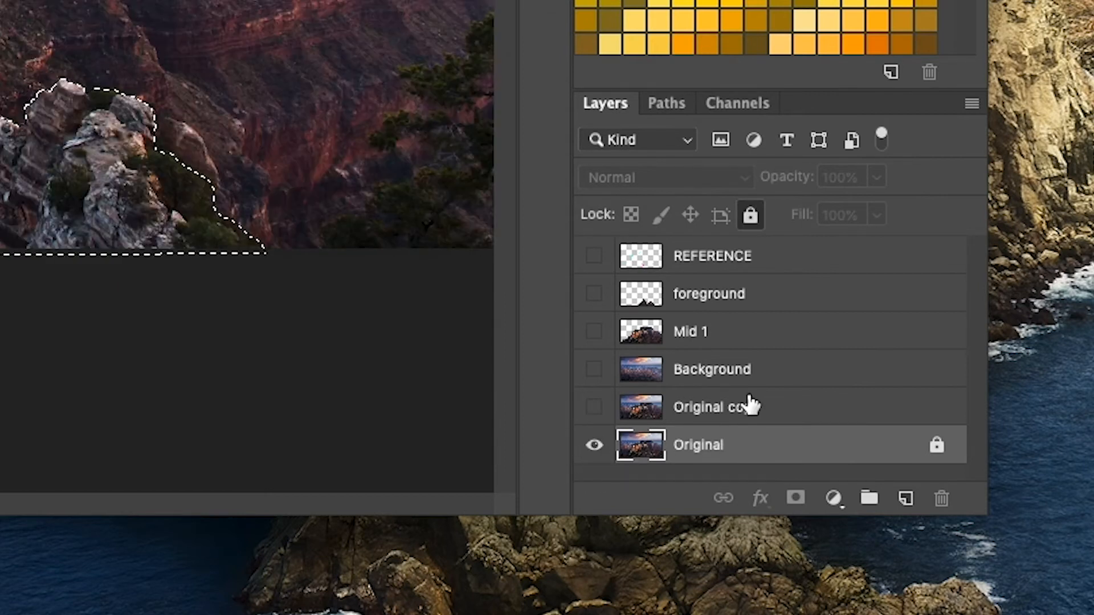
pyautogui.click(710, 416)
pyautogui.click(594, 407)
pyautogui.click(594, 445)
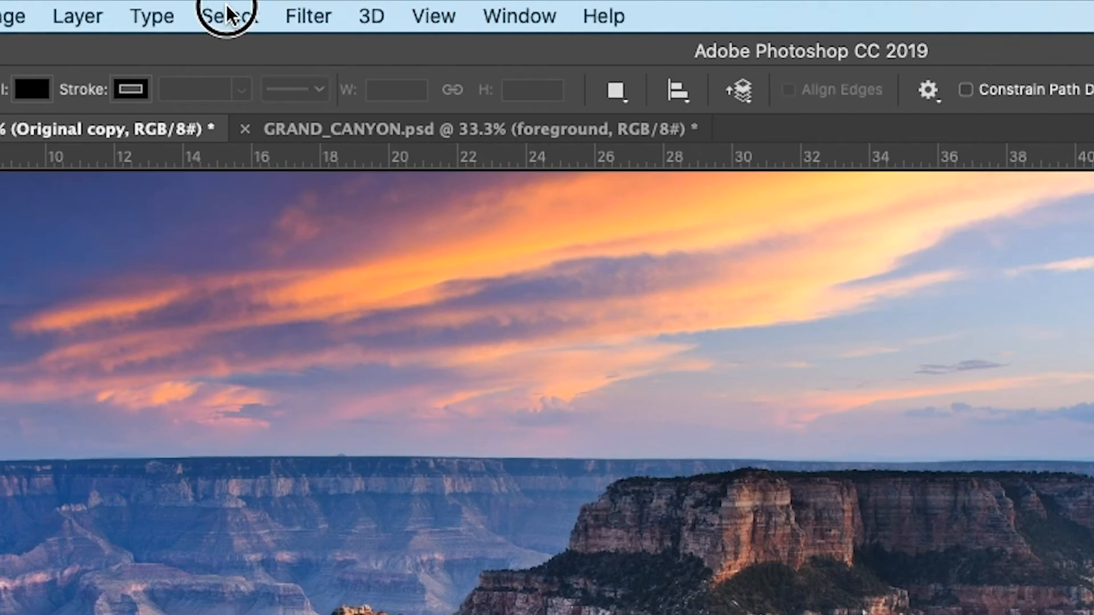
# - Invert the selection and clear everything outside the foreground rocks from the Original copy layer
pyautogui.click(229, 15)
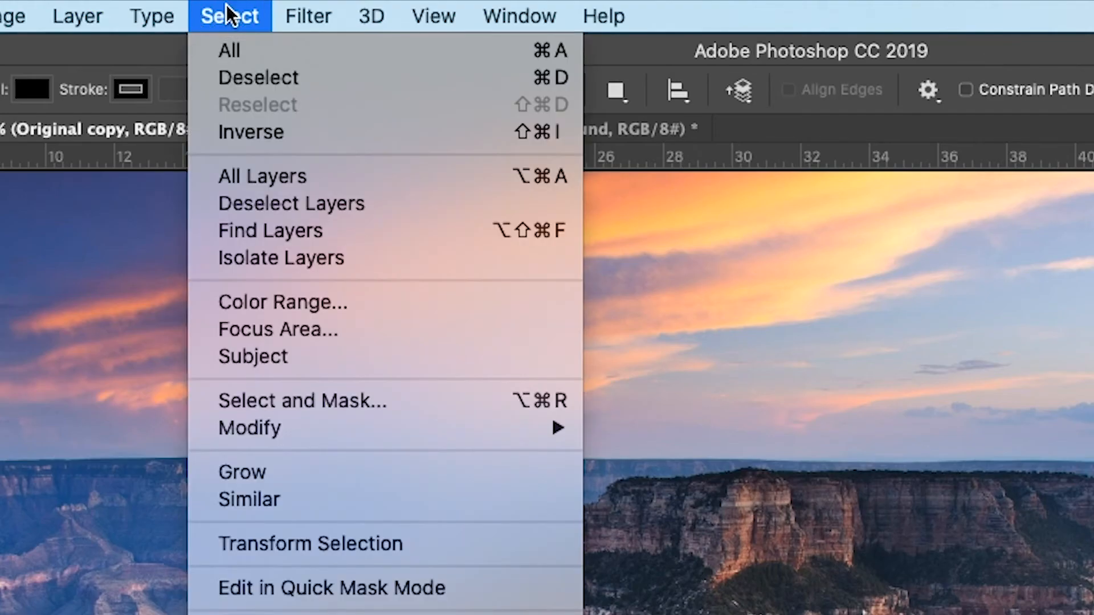
pyautogui.click(265, 134)
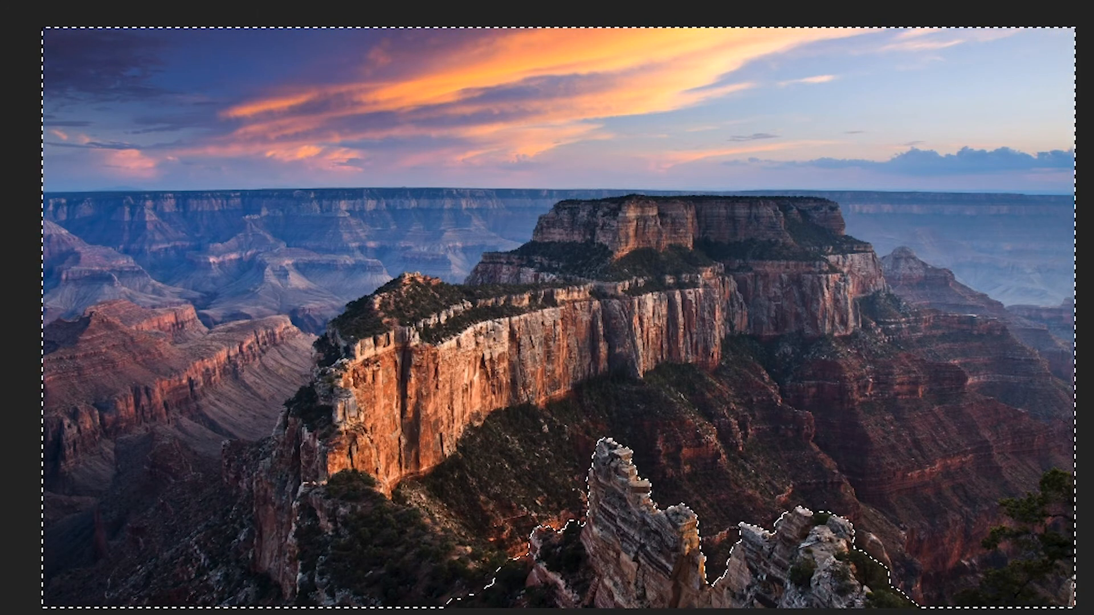
pyautogui.press('Delete')
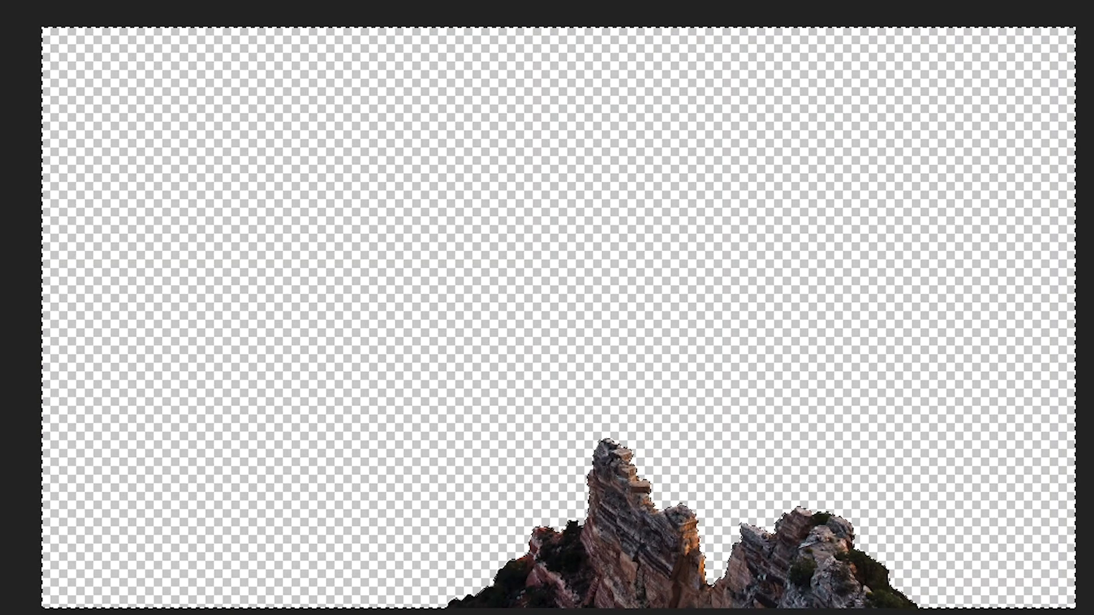
pyautogui.press('super+z')
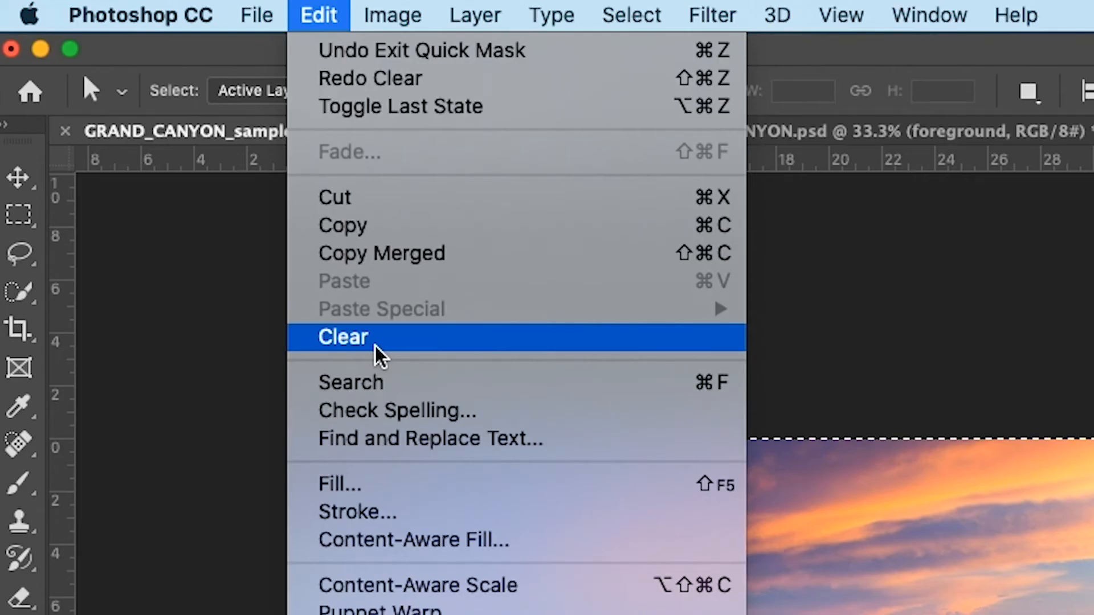
pyautogui.click(375, 346)
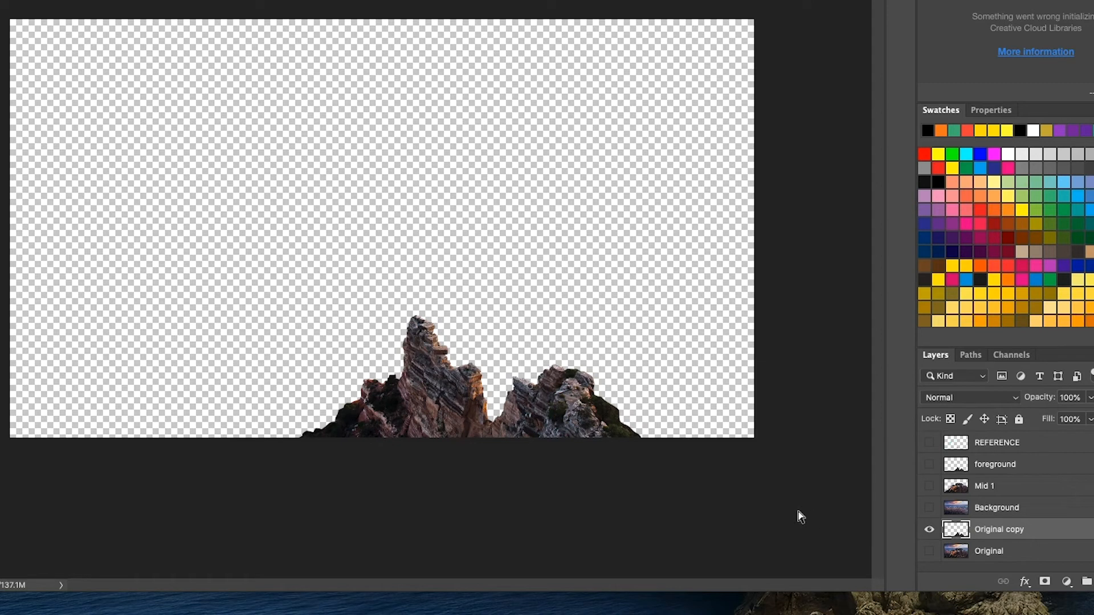
# - Hide the Original copy layer, and make the Original layer active and visible
pyautogui.click(931, 531)
pyautogui.click(981, 552)
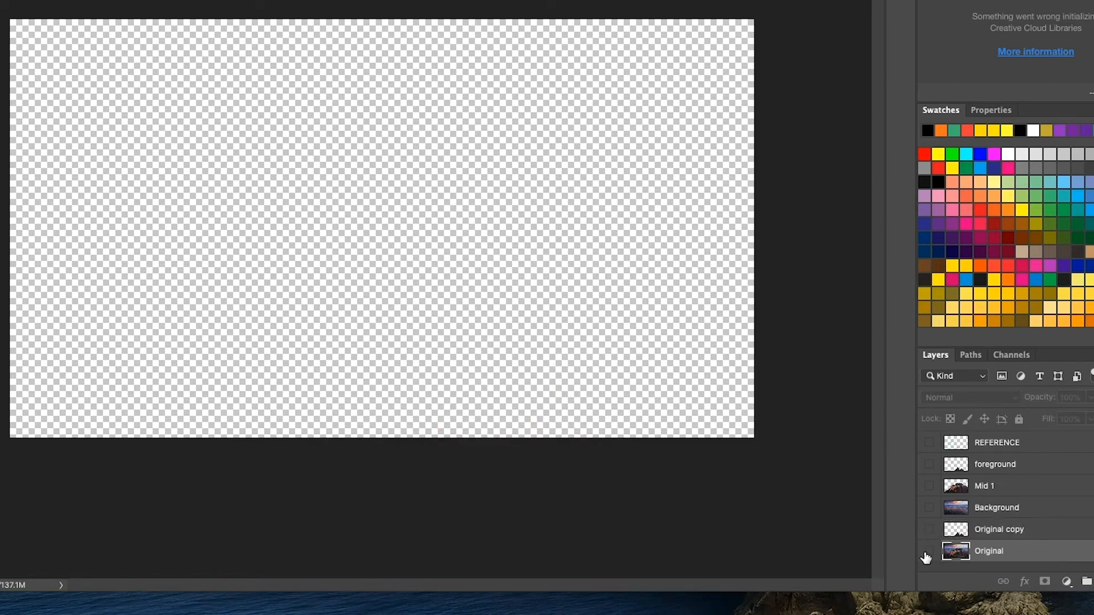
pyautogui.click(929, 553)
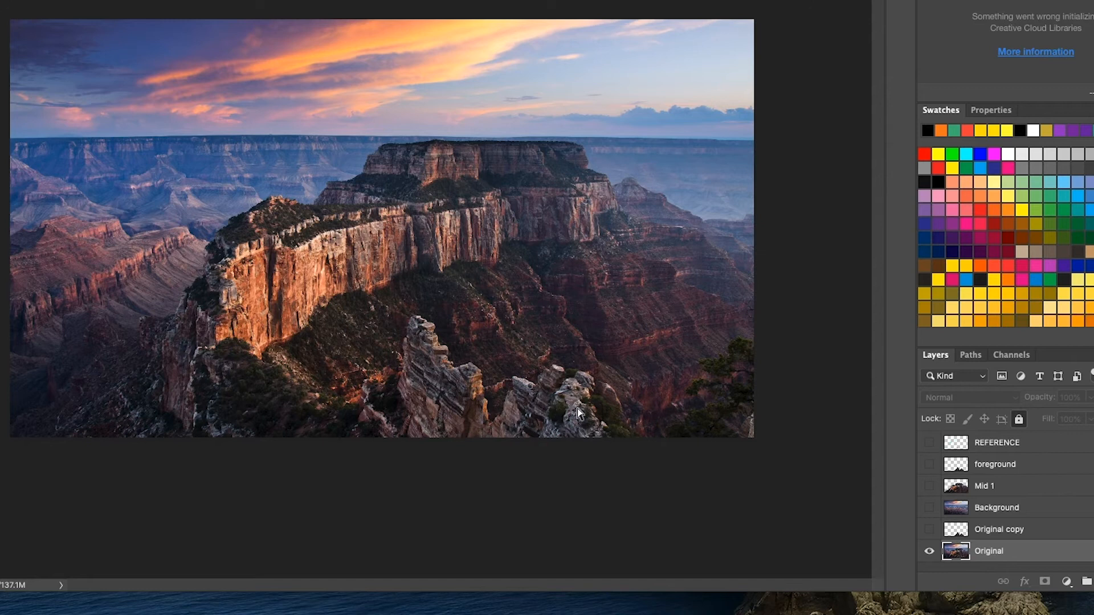
# - Load the Mid 1 path as a selection
pyautogui.click(966, 355)
pyautogui.click(969, 393)
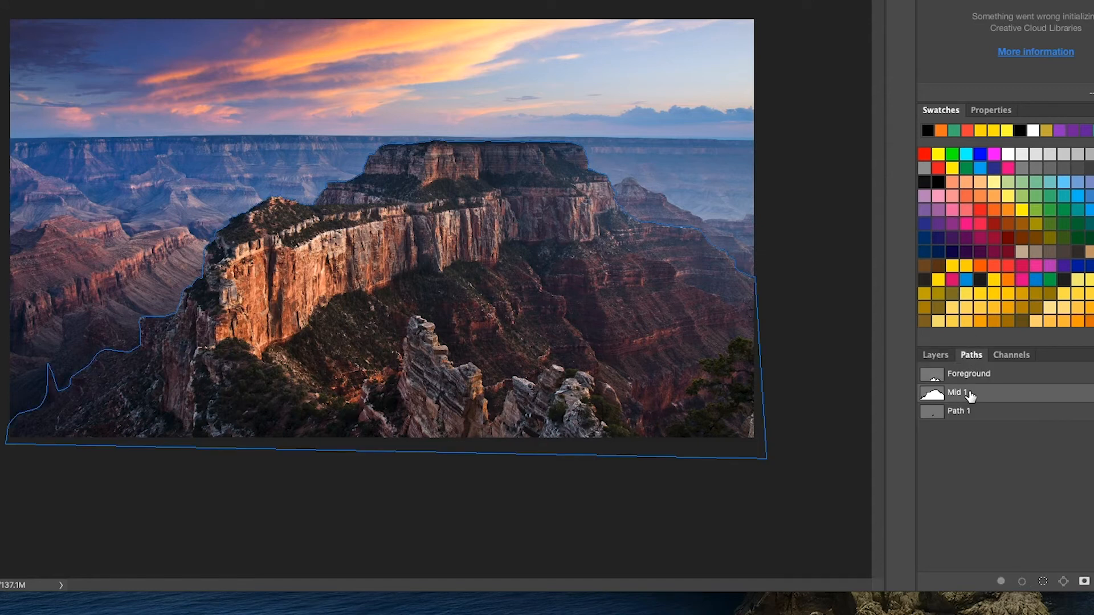
pyautogui.rightClick(674, 232)
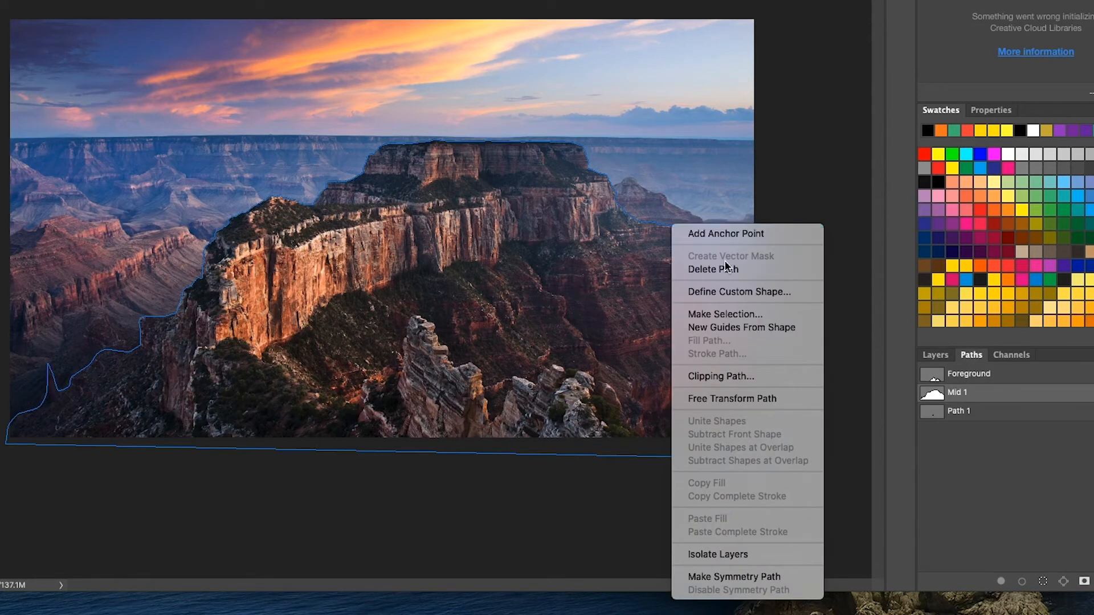
pyautogui.click(758, 314)
pyautogui.click(871, 201)
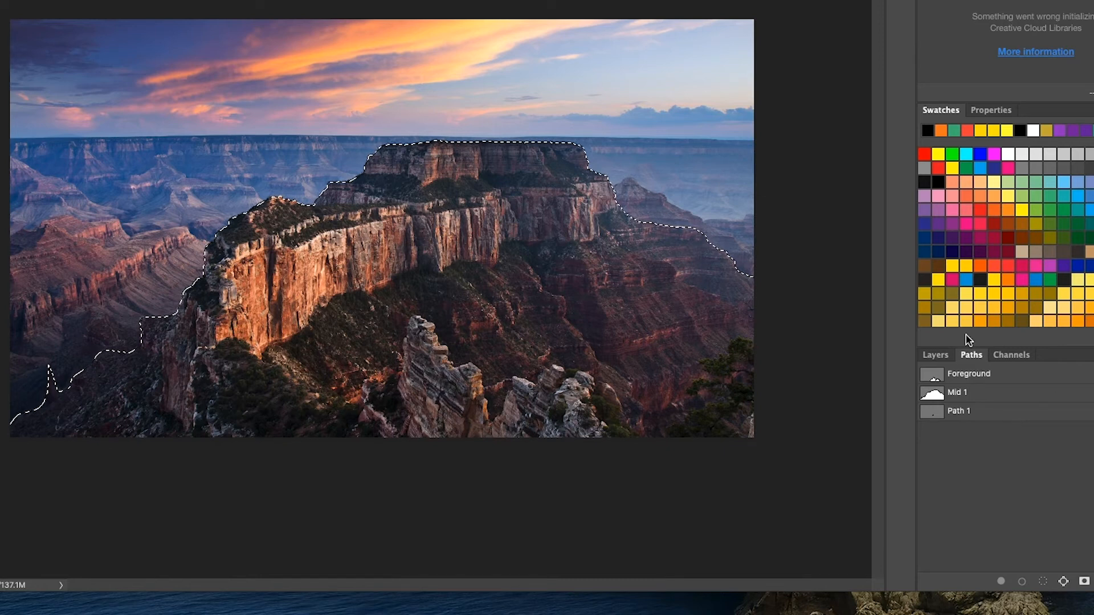
# - Duplicate the Original layer and load the Foreground path as a new anti-aliased selection with a 0-pixel feather
pyautogui.click(935, 354)
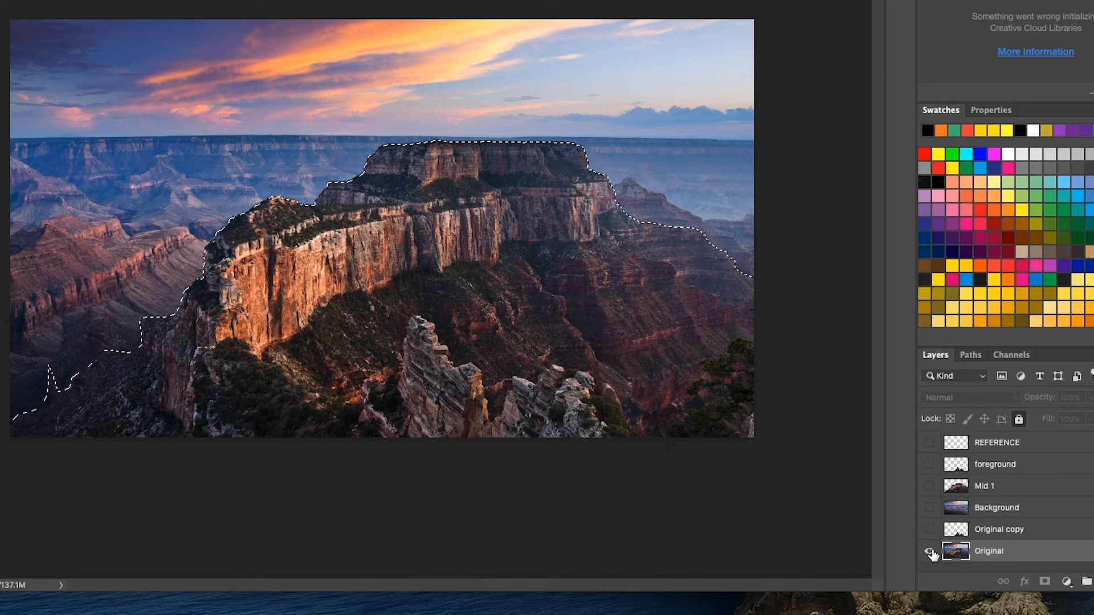
pyautogui.click(971, 355)
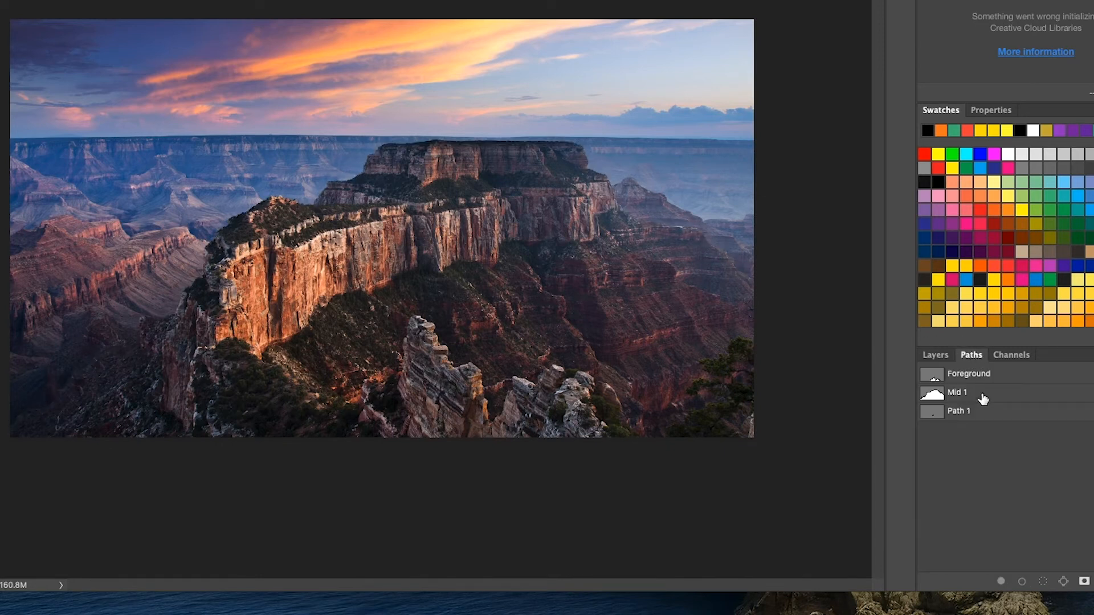
pyautogui.click(965, 374)
pyautogui.rightClick(540, 380)
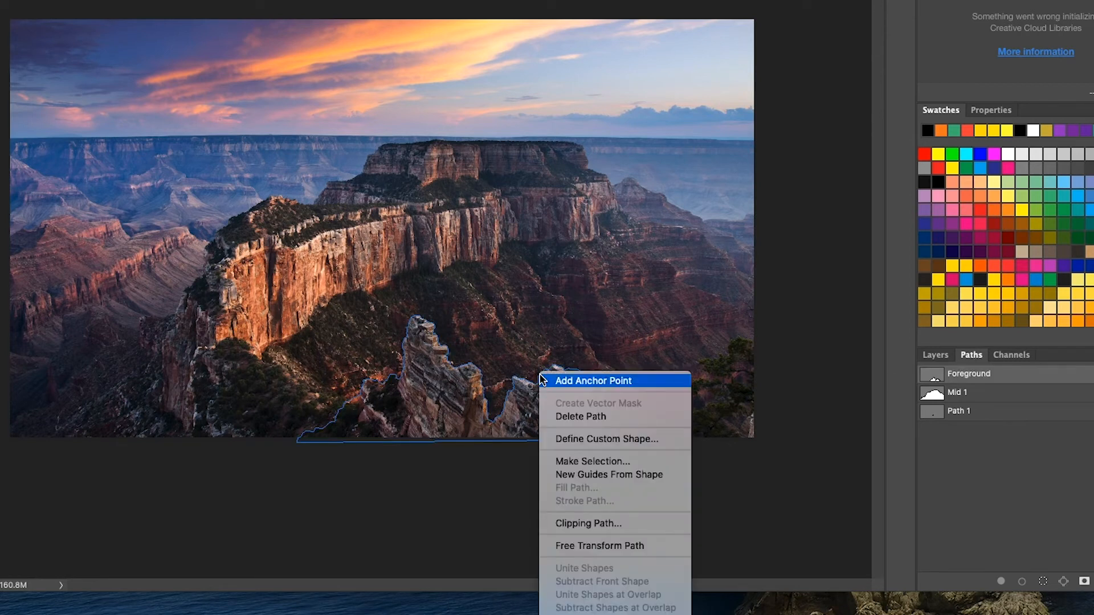
pyautogui.click(634, 462)
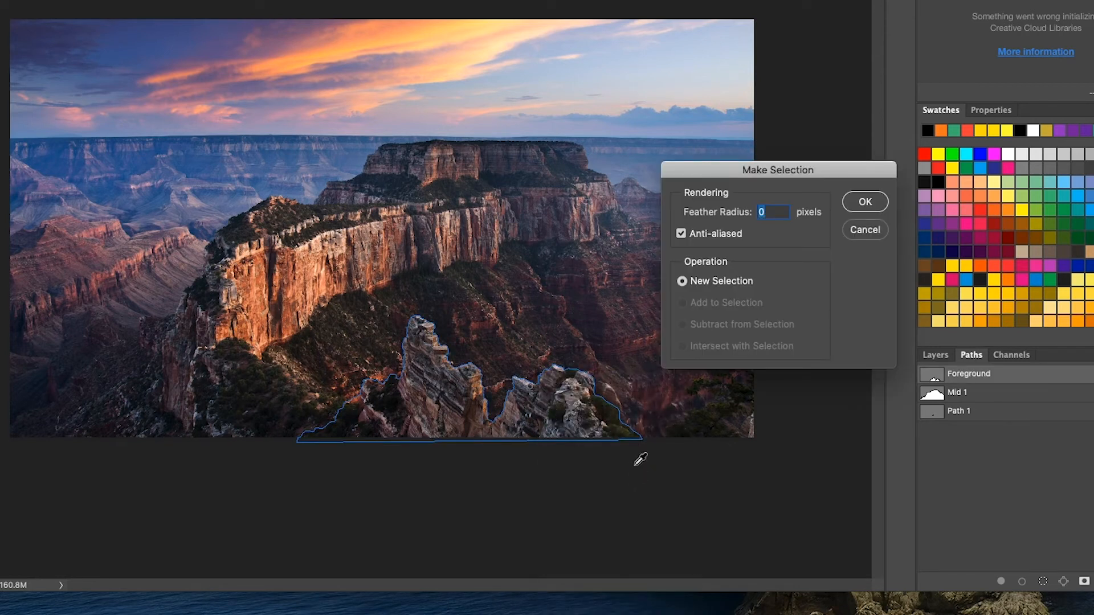
pyautogui.click(858, 210)
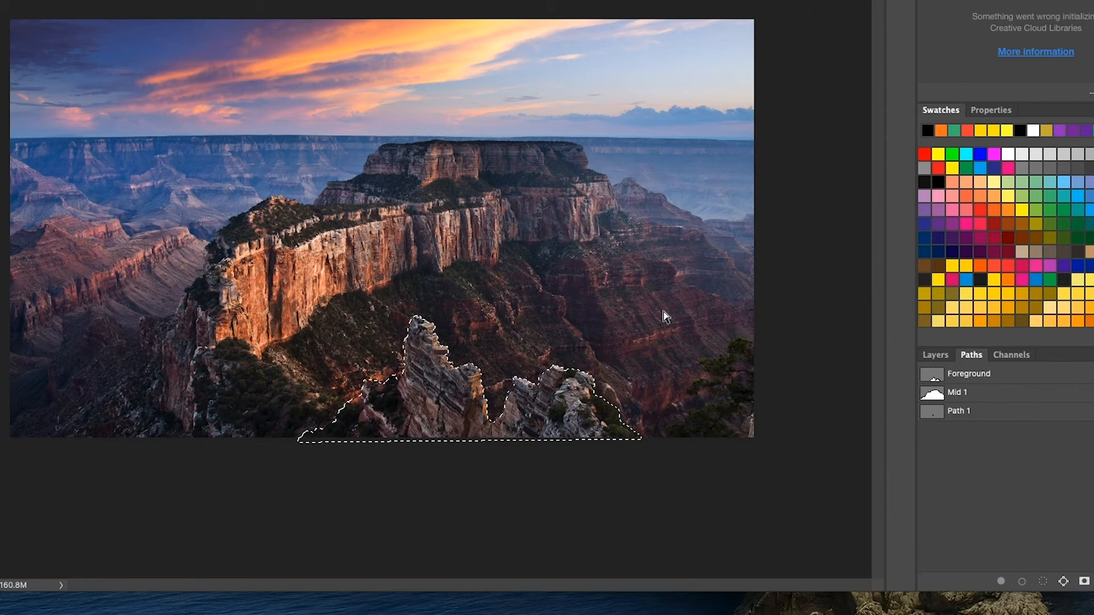
# - Start Content-Aware Fill on the selected foreground rocks
pyautogui.click(205, 10)
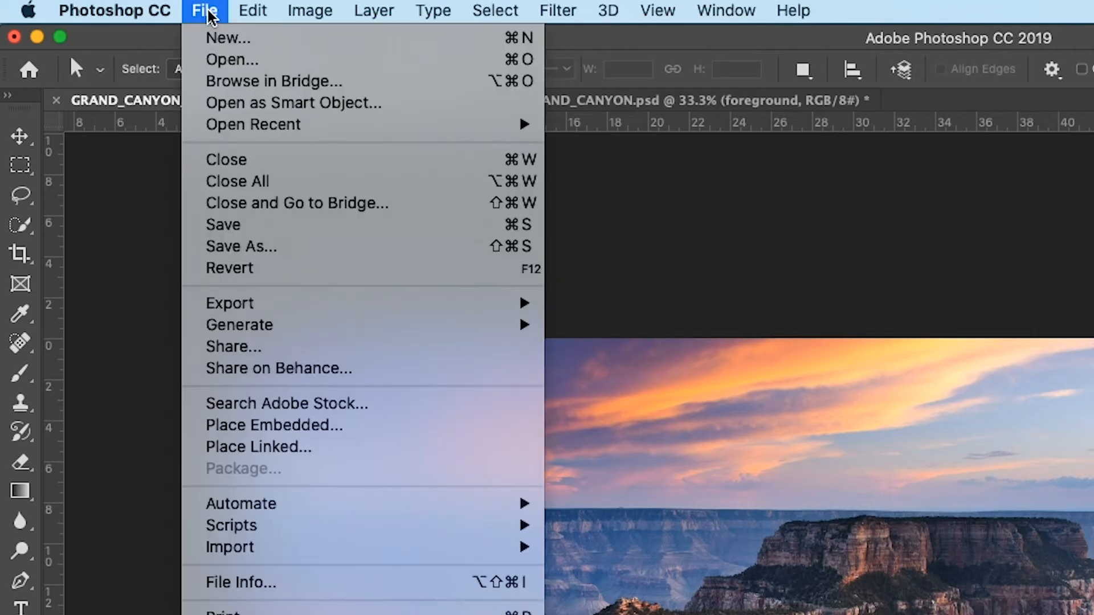
pyautogui.moveTo(274, 8)
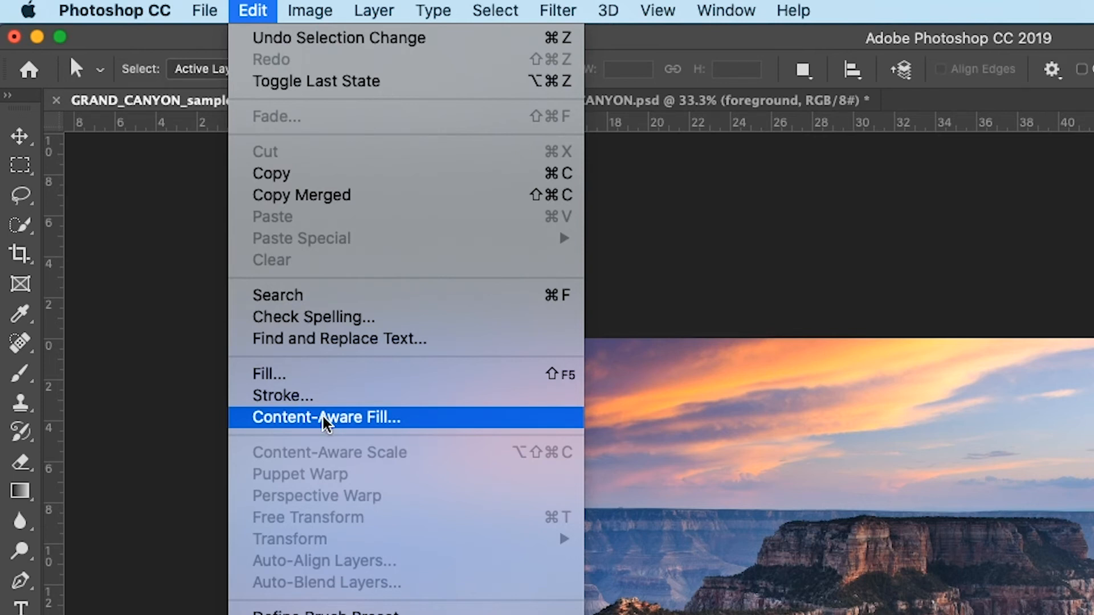
pyautogui.click(353, 422)
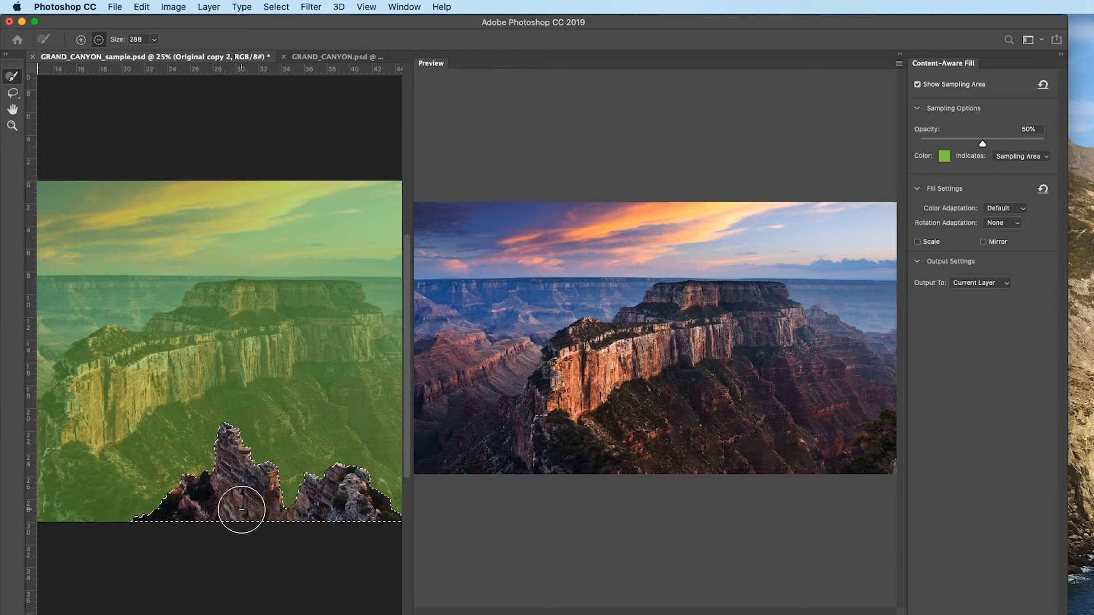
# - Expand the fill selection slightly outward around the edges of the foreground rocks, leaving a margin beyond their outline
pyautogui.press('super+plus')
pyautogui.press('super+plus')
pyautogui.press('super+plus')
pyautogui.moveTo(192, 512); pyautogui.dragTo(237, 403)
pyautogui.moveTo(127, 420); pyautogui.dragTo(299, 406)
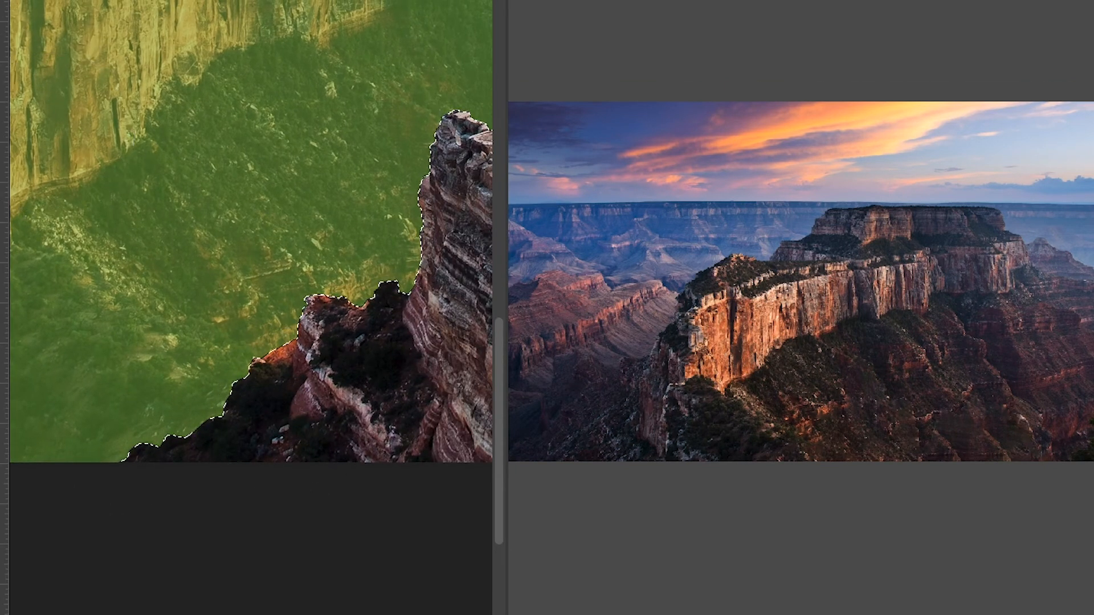
pyautogui.moveTo(106, 465)
pyautogui.mouseDown()
pyautogui.moveTo(336, 281)
pyautogui.moveTo(400, 373)
pyautogui.mouseUp()
pyautogui.moveTo(403, 350); pyautogui.dragTo(166, 448)
pyautogui.moveTo(180, 342)
pyautogui.mouseDown()
pyautogui.moveTo(328, 317)
pyautogui.moveTo(429, 495)
pyautogui.mouseUp()
pyautogui.moveTo(361, 486); pyautogui.dragTo(64, 462)
pyautogui.moveTo(150, 445)
pyautogui.mouseDown()
pyautogui.moveTo(240, 354)
pyautogui.moveTo(386, 459)
pyautogui.mouseUp()
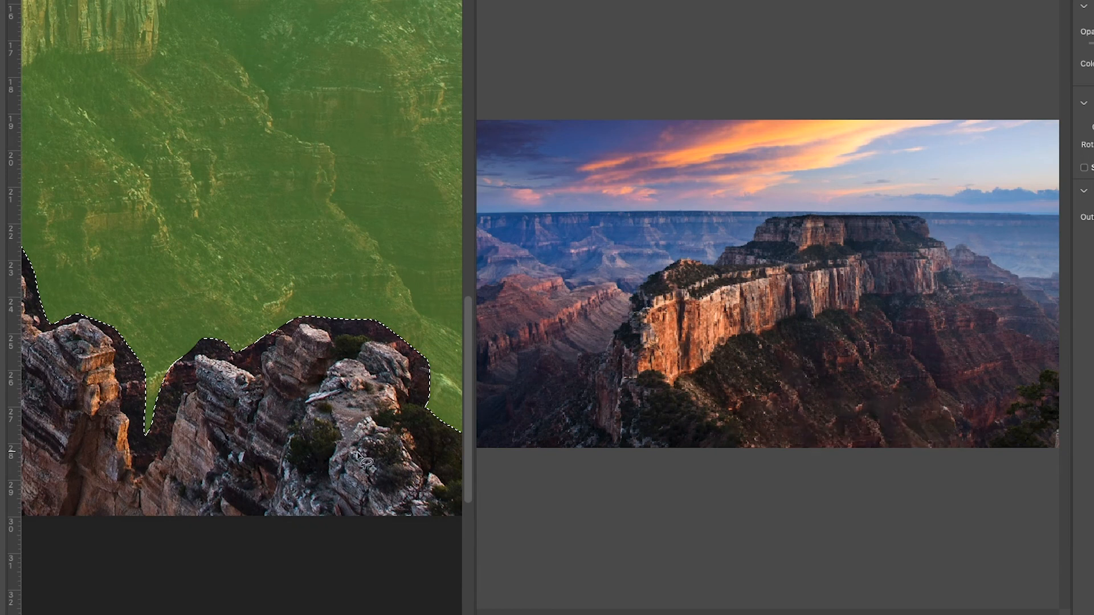
pyautogui.moveTo(342, 549); pyautogui.dragTo(183, 420)
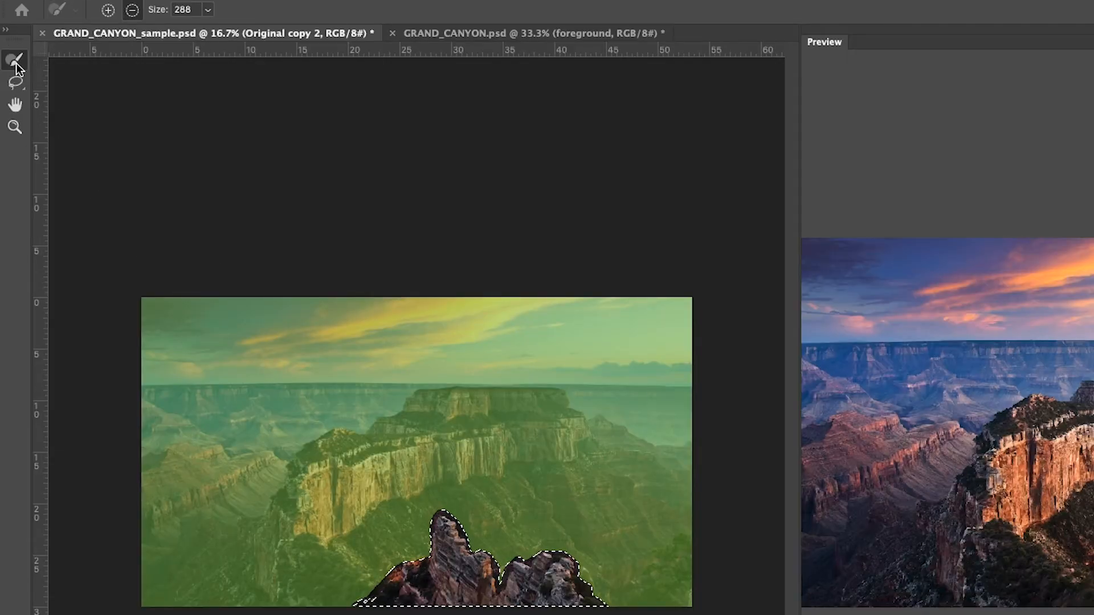
# - Output the content-aware fill to a duplicate layer, apply it and clear the selection
pyautogui.moveTo(534, 297)
pyautogui.mouseDown()
pyautogui.moveTo(696, 305)
pyautogui.moveTo(696, 321)
pyautogui.moveTo(516, 339)
pyautogui.moveTo(181, 335)
pyautogui.moveTo(130, 346)
pyautogui.moveTo(191, 359)
pyautogui.moveTo(694, 361)
pyautogui.moveTo(658, 337)
pyautogui.moveTo(539, 336)
pyautogui.moveTo(708, 348)
pyautogui.moveTo(666, 362)
pyautogui.moveTo(164, 367)
pyautogui.moveTo(142, 317)
pyautogui.mouseUp()
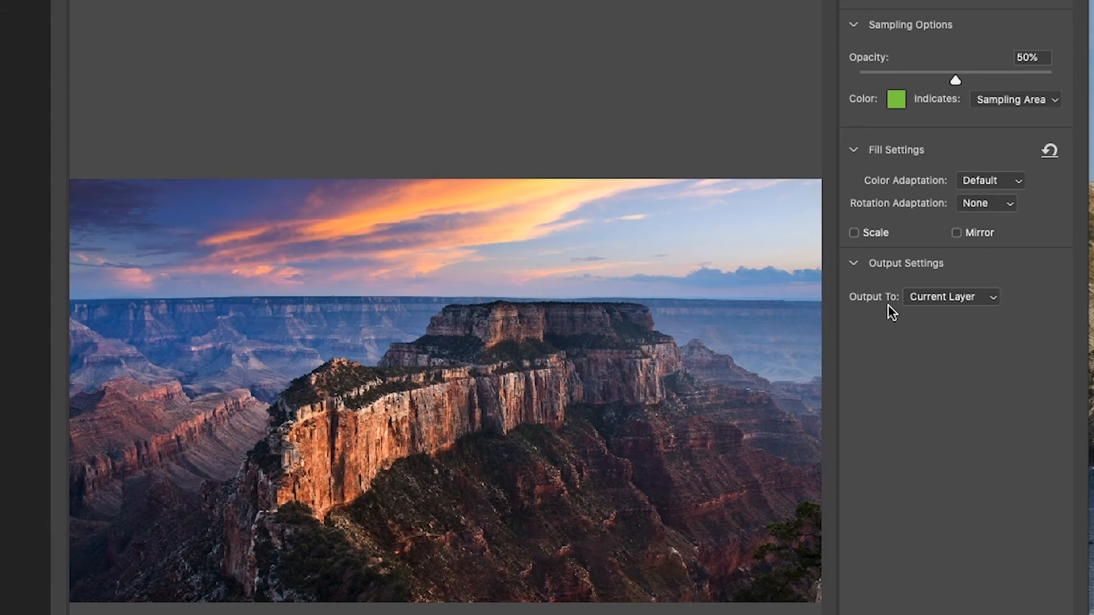
pyautogui.click(958, 300)
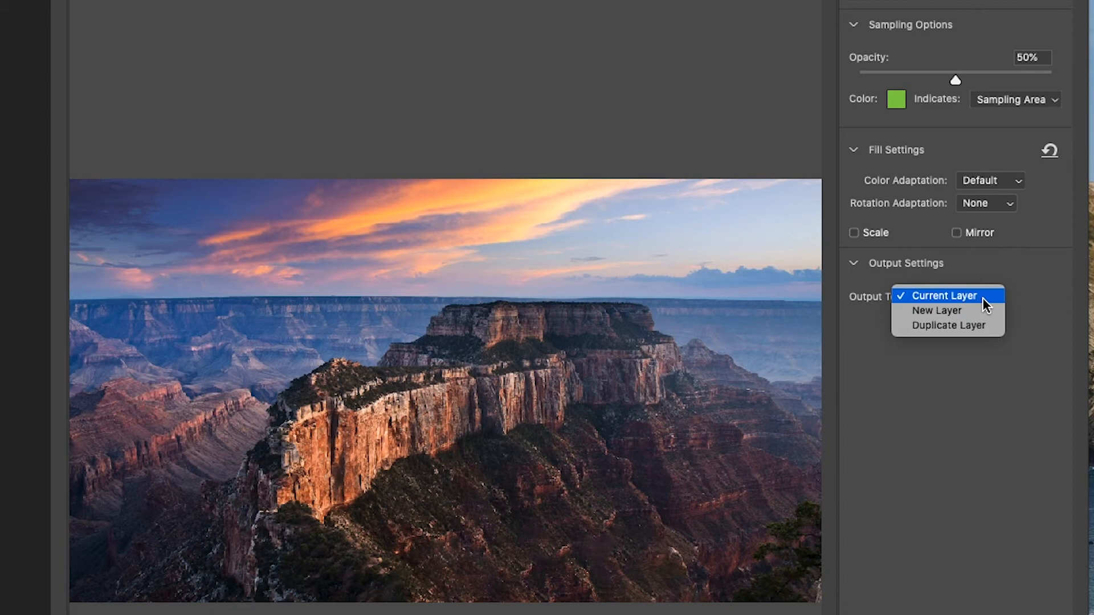
pyautogui.click(975, 326)
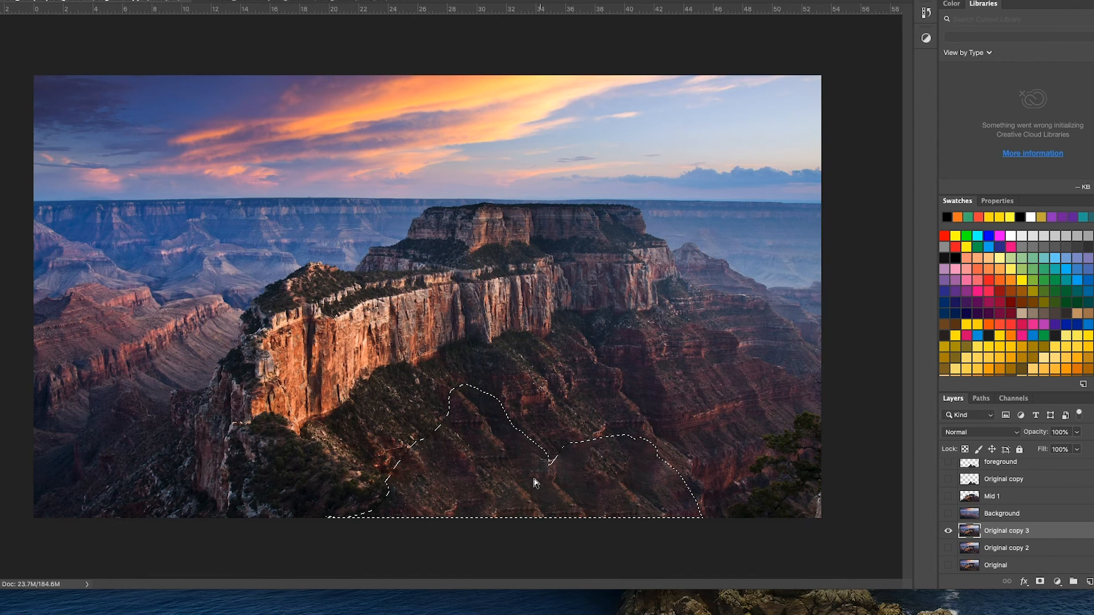
pyautogui.hotkey('ctrl', 'd')
# - Toggle the foreground layer's visibility to check the cut-out rocks against the filled image
pyautogui.scroll(2, 963, 488)
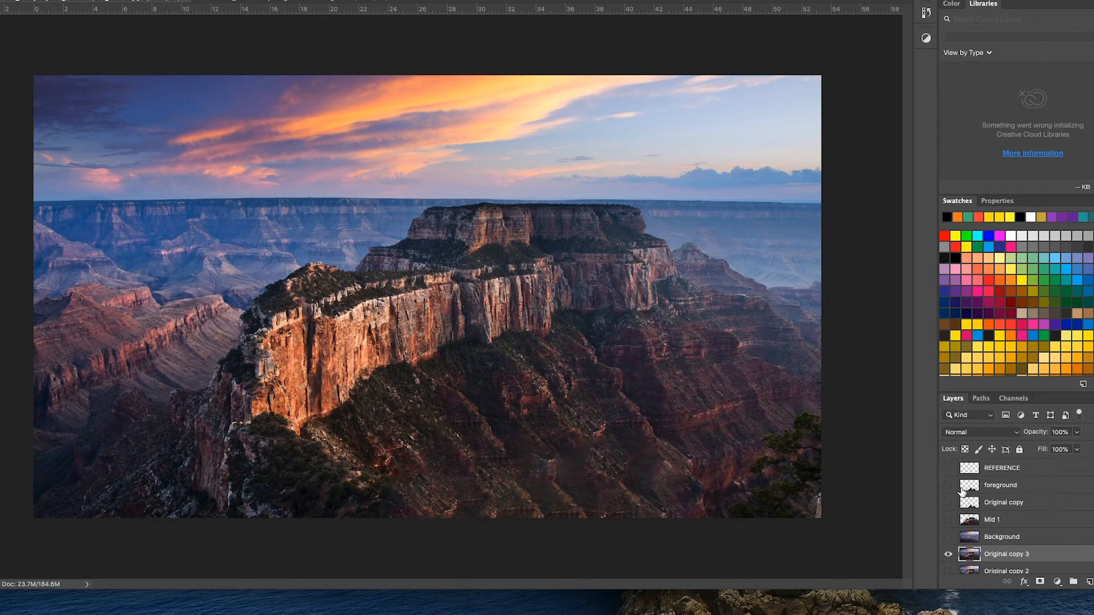
pyautogui.click(948, 485)
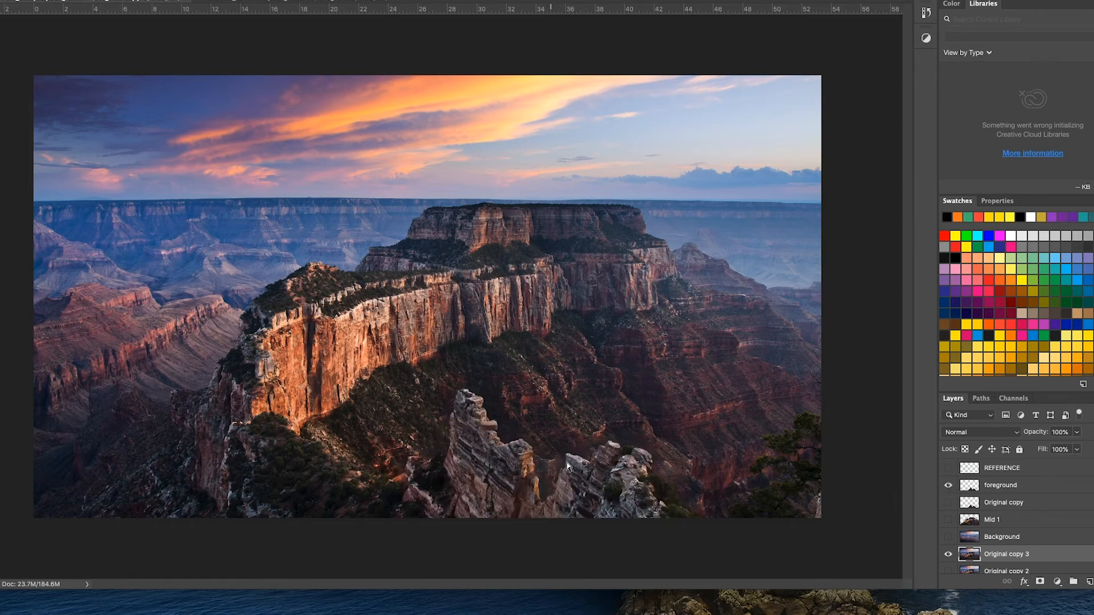
pyautogui.click(948, 485)
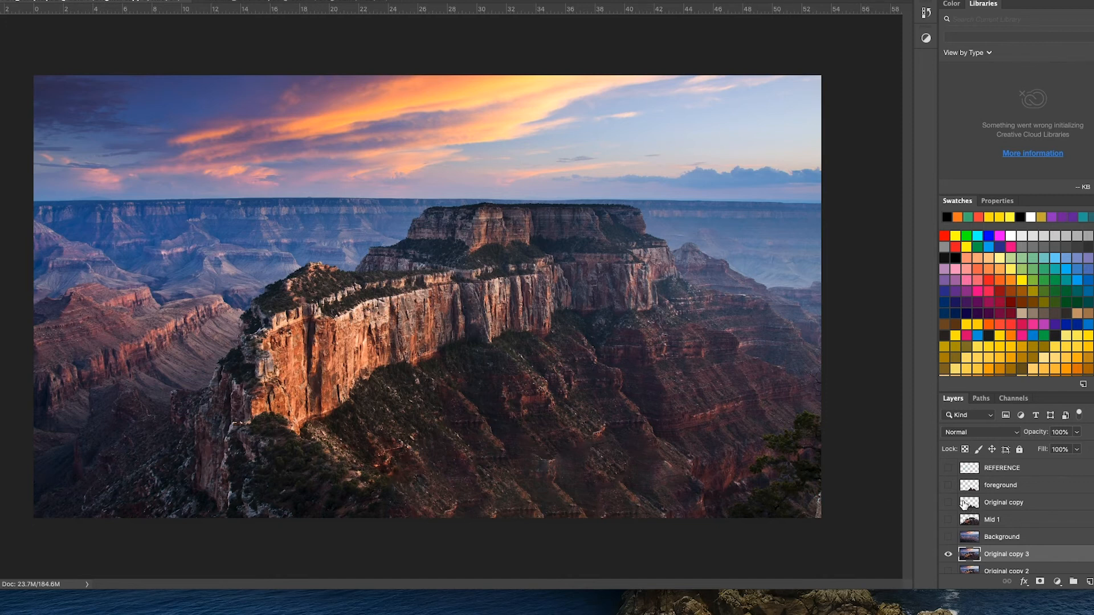
# - Make a new anti-aliased selection from the Mid 1 path with a feather radius of 0 pixels
pyautogui.click(982, 399)
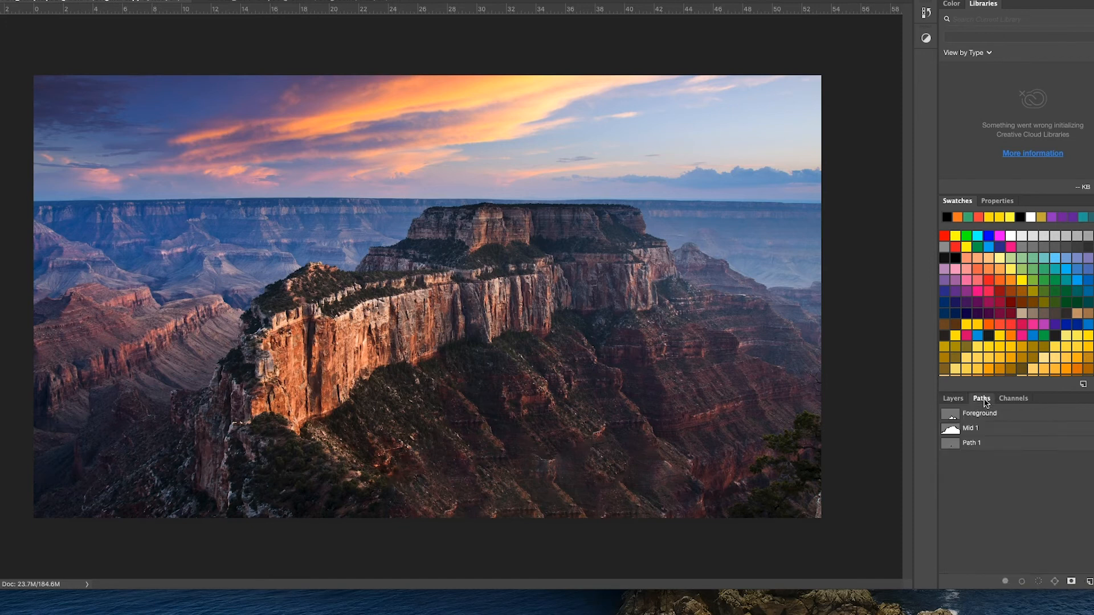
pyautogui.click(981, 432)
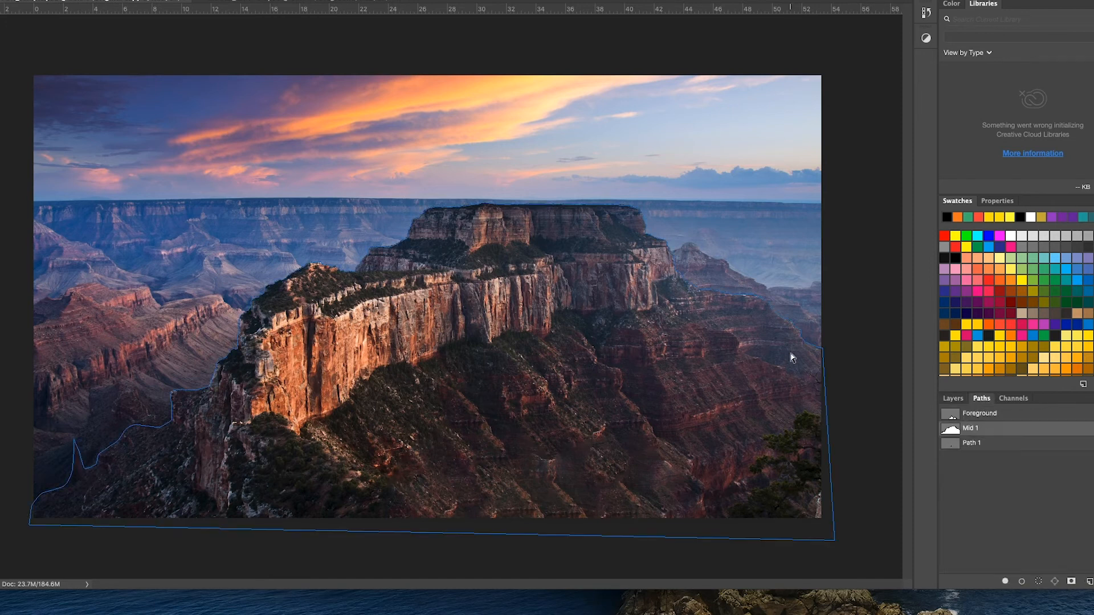
pyautogui.rightClick(717, 295)
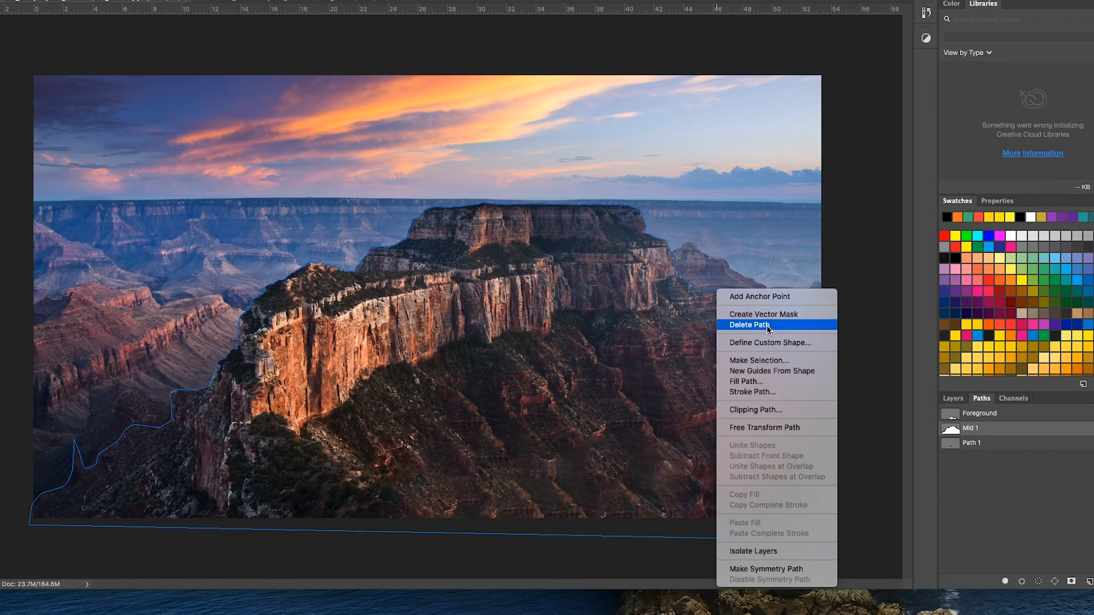
pyautogui.click(789, 362)
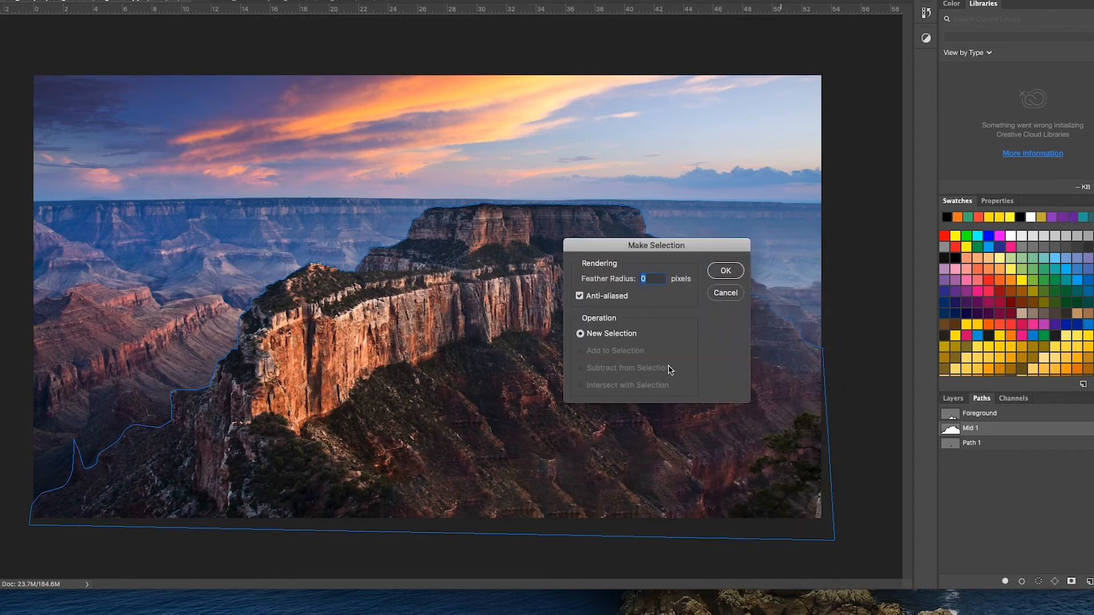
pyautogui.click(722, 274)
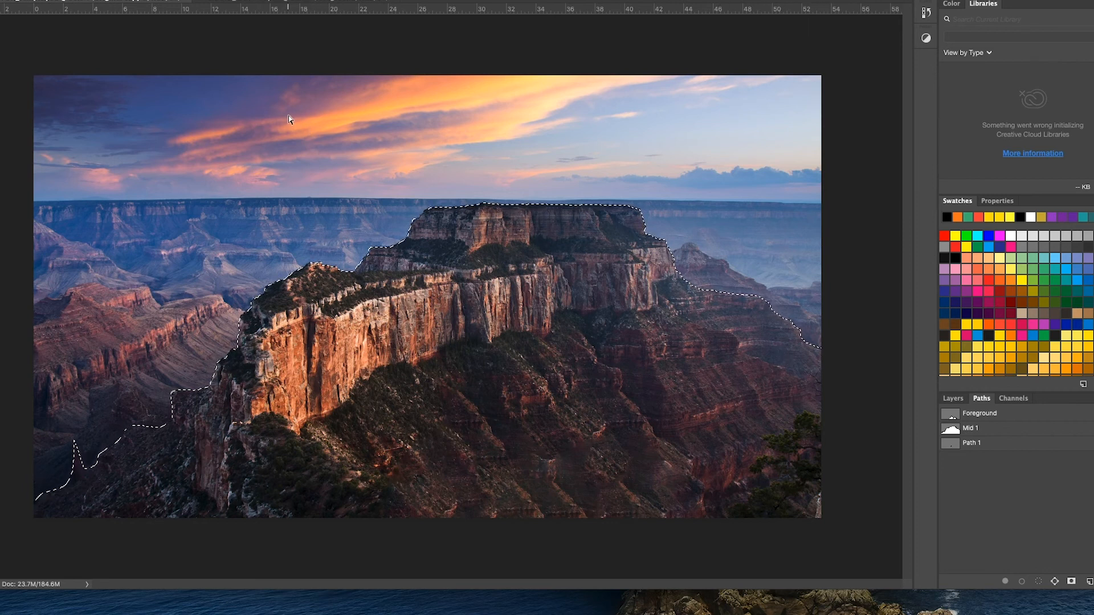
# - Invert the selection and delete everything outside the midground rocks from the filled layer
pyautogui.click(185, 0)
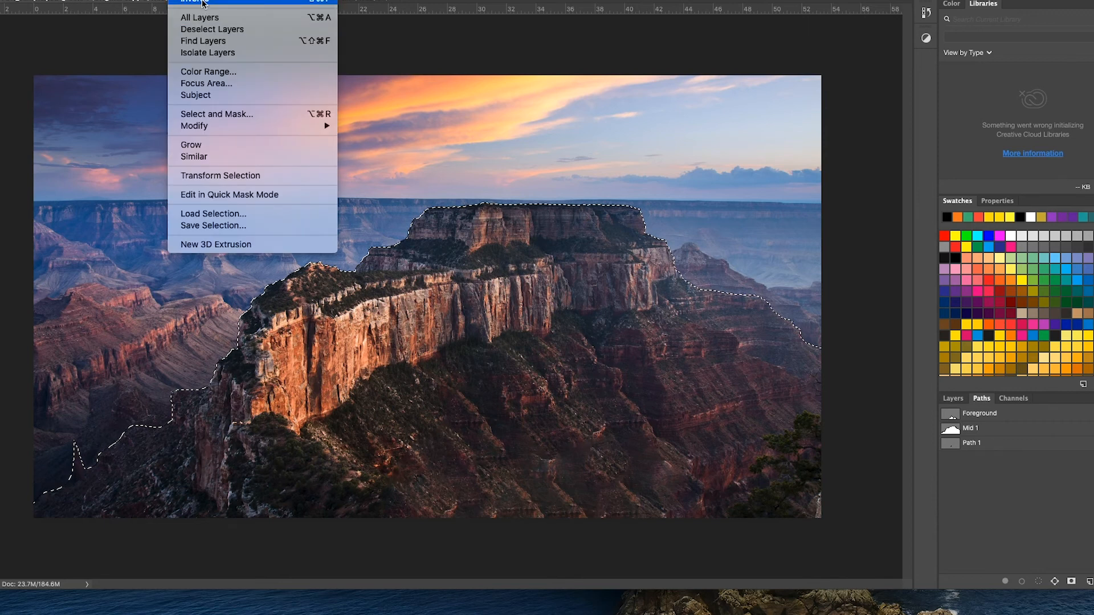
pyautogui.click(204, 1)
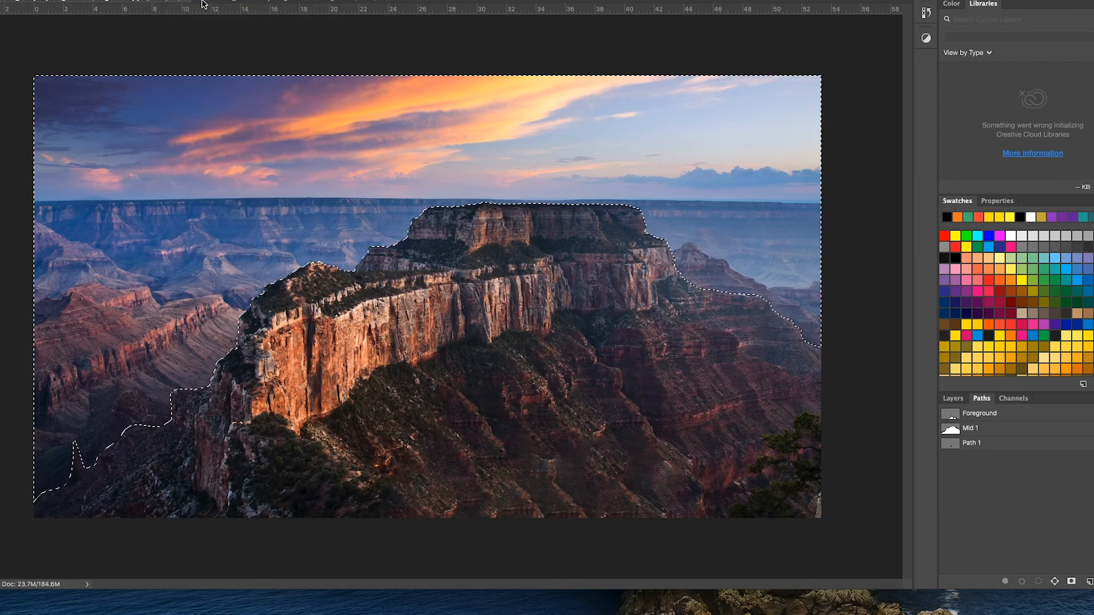
pyautogui.press('Delete')
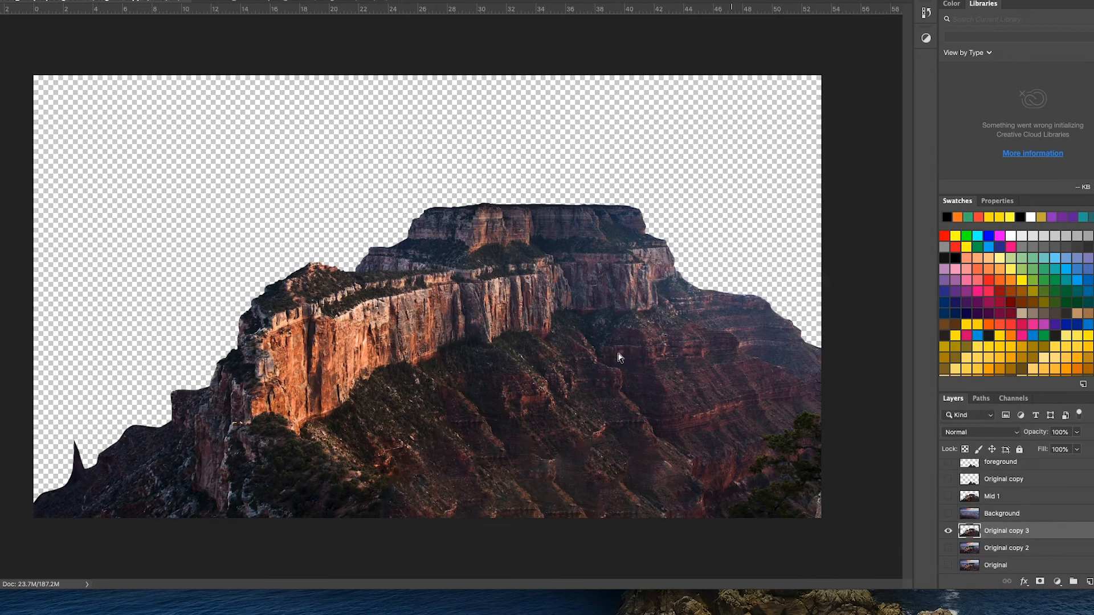
# - Show the foreground cut-out over the midground cut-out to compare them, and hide both layers
pyautogui.scroll(1, 997, 510)
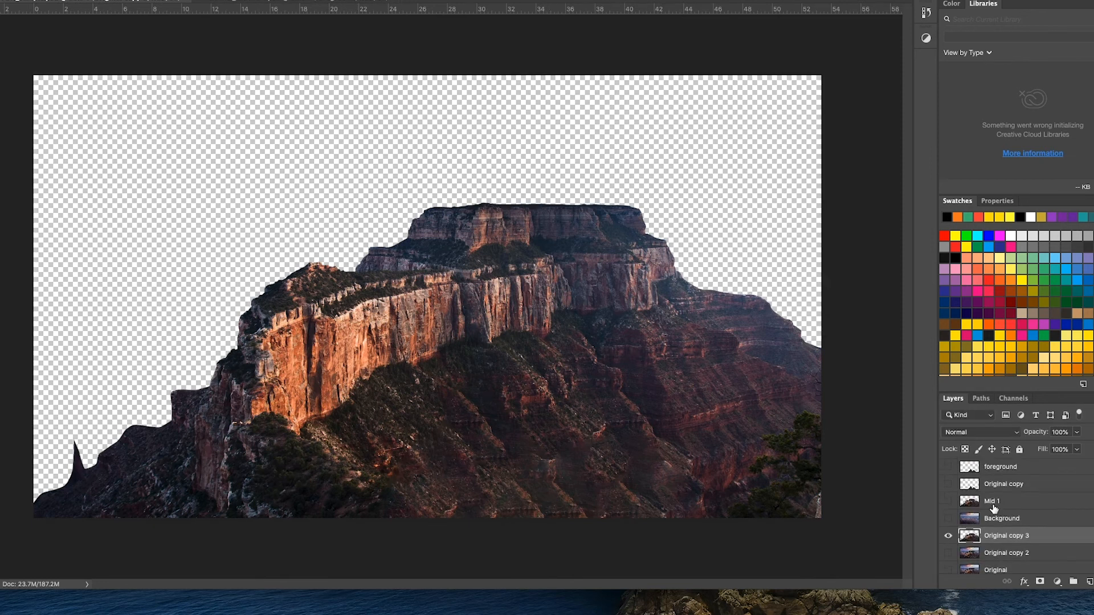
pyautogui.click(948, 485)
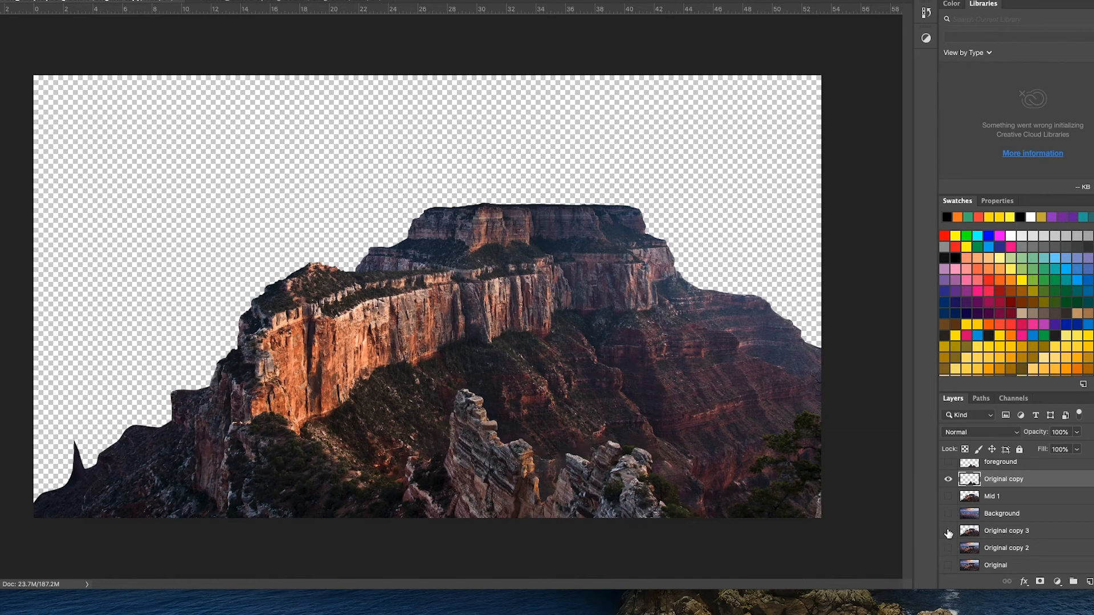
pyautogui.click(948, 479)
# - Duplicate the Original layer and make the duplicate the only visible layer
pyautogui.click(995, 564)
pyautogui.moveTo(951, 571); pyautogui.dragTo(1089, 583)
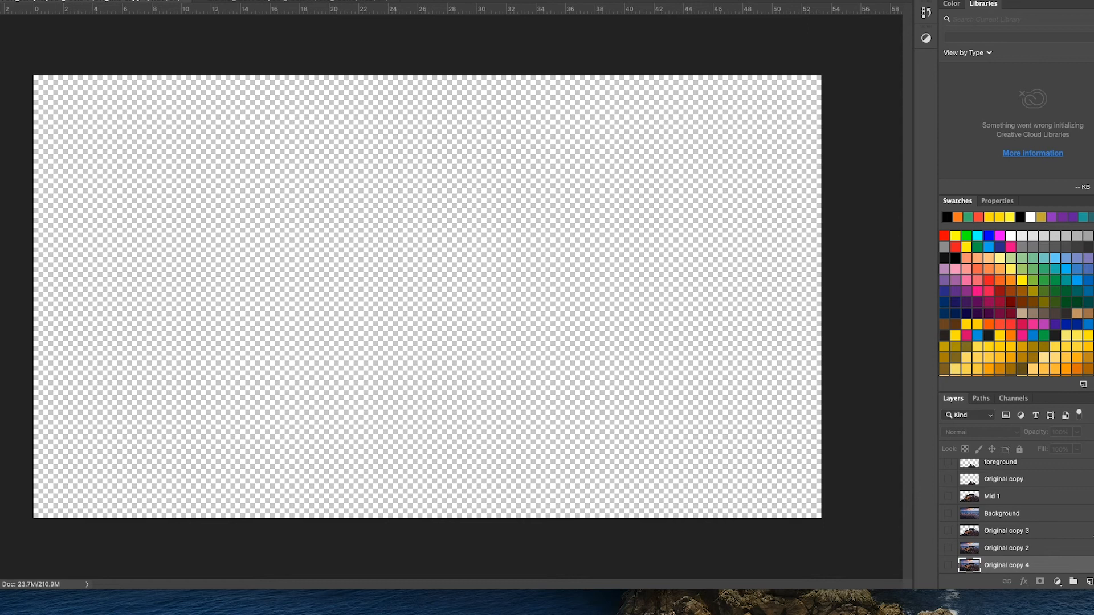
pyautogui.scroll(-1, 1041, 555)
pyautogui.click(948, 548)
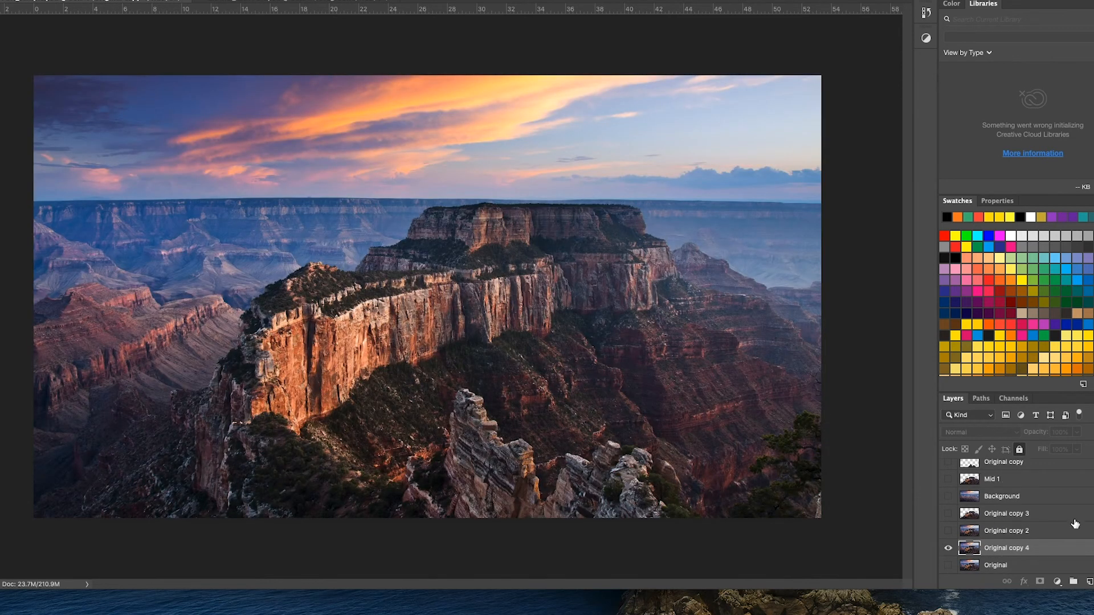
# - Turn the Mid 1 path into a new anti-aliased selection with 0-pixel feather on the duplicated original image
pyautogui.scroll(2, 1075, 525)
pyautogui.scroll(-2, 1039, 518)
pyautogui.click(982, 401)
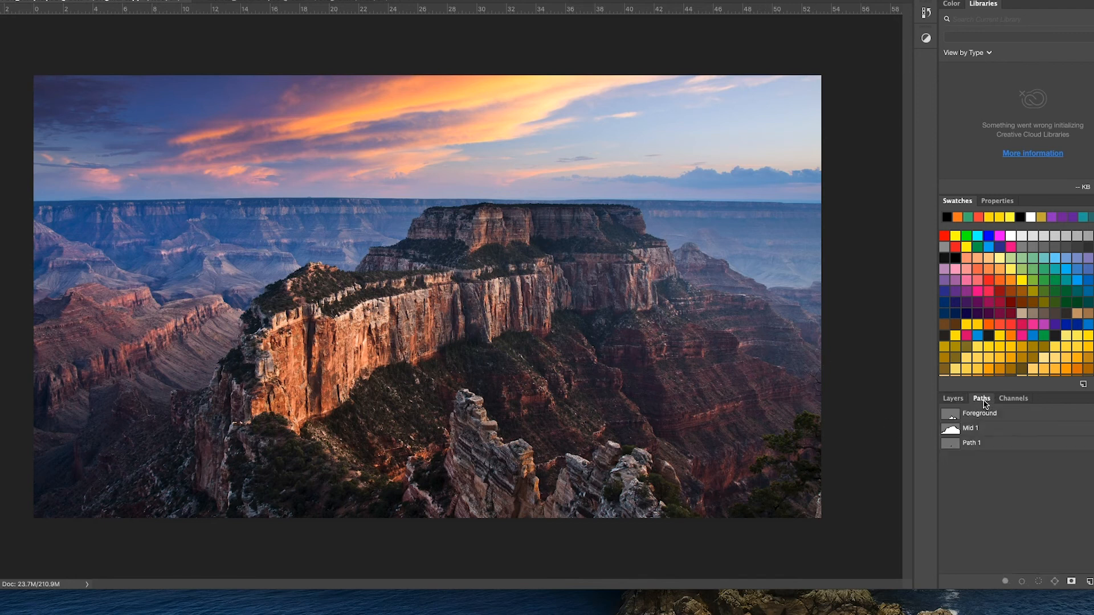
pyautogui.click(976, 433)
pyautogui.rightClick(731, 294)
pyautogui.click(668, 315)
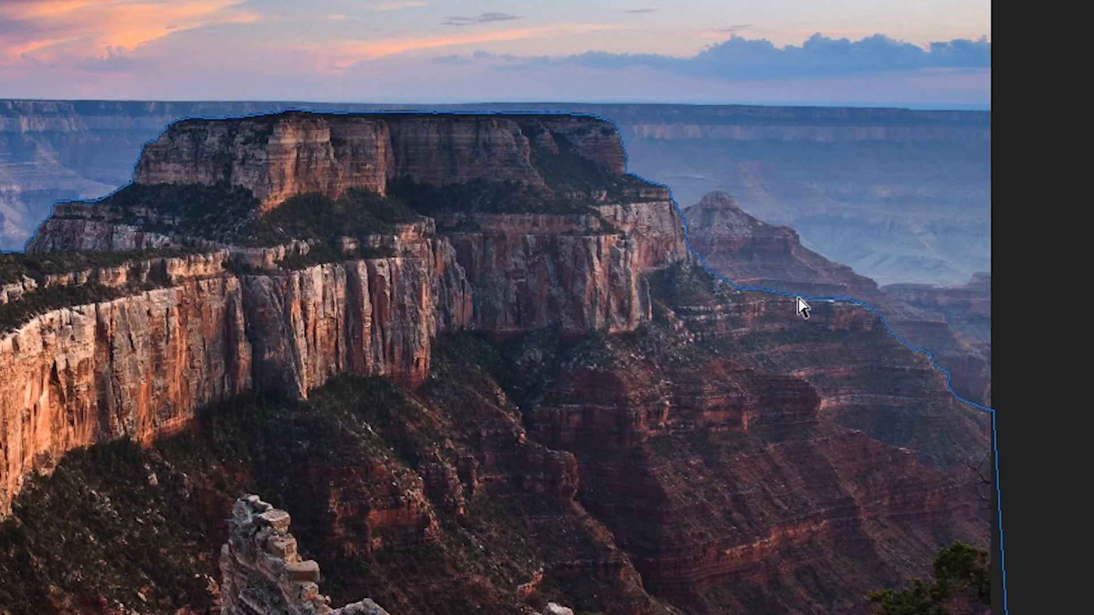
pyautogui.rightClick(742, 291)
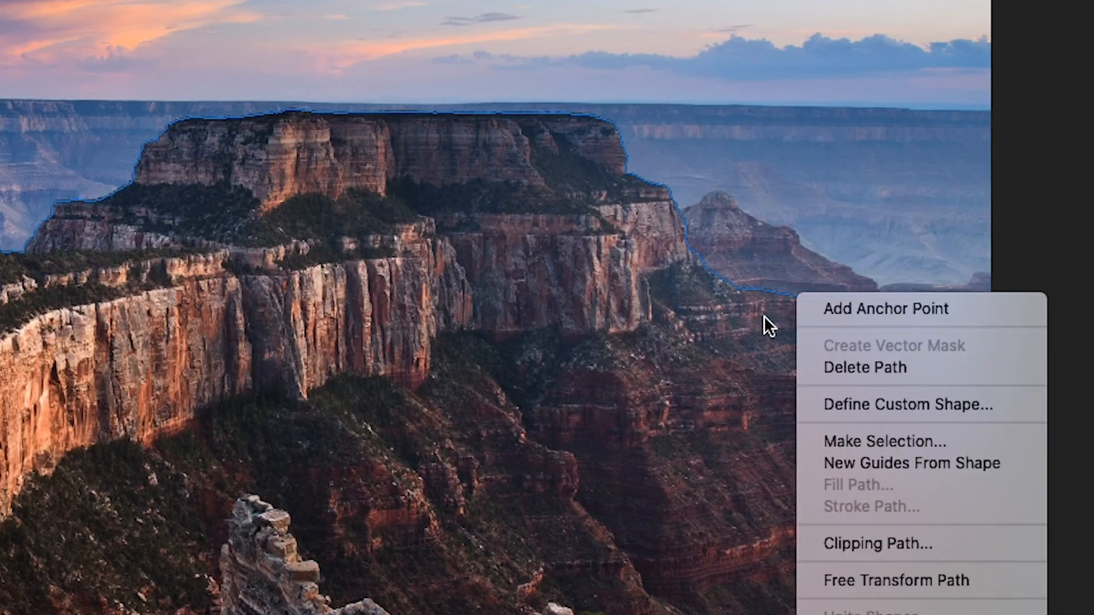
pyautogui.click(948, 436)
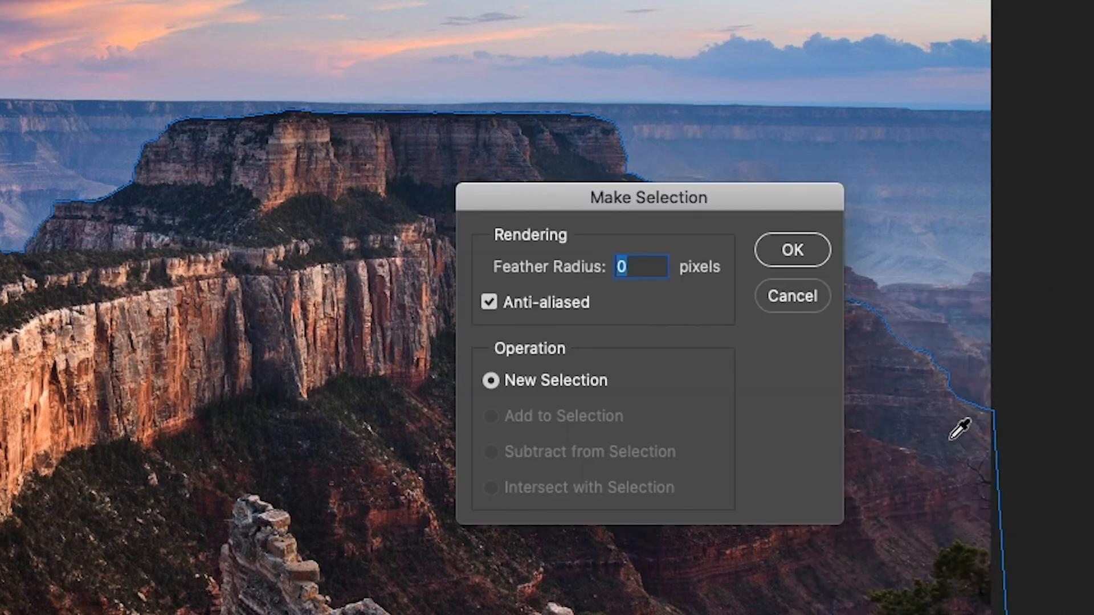
pyautogui.click(797, 251)
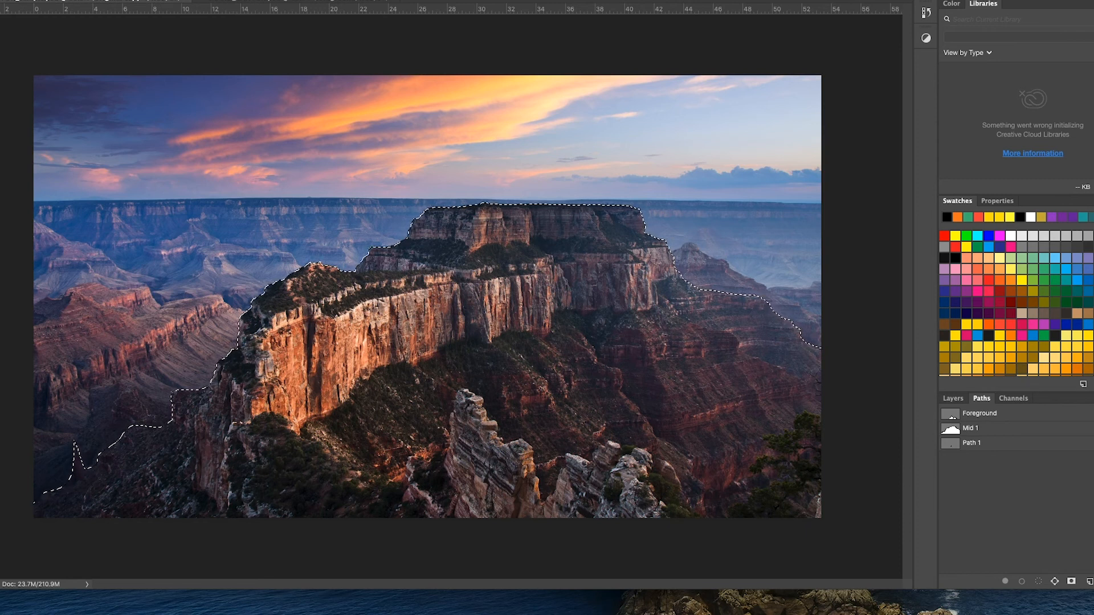
# - Expand the midground selection by 5 pixels
pyautogui.click(194, 13)
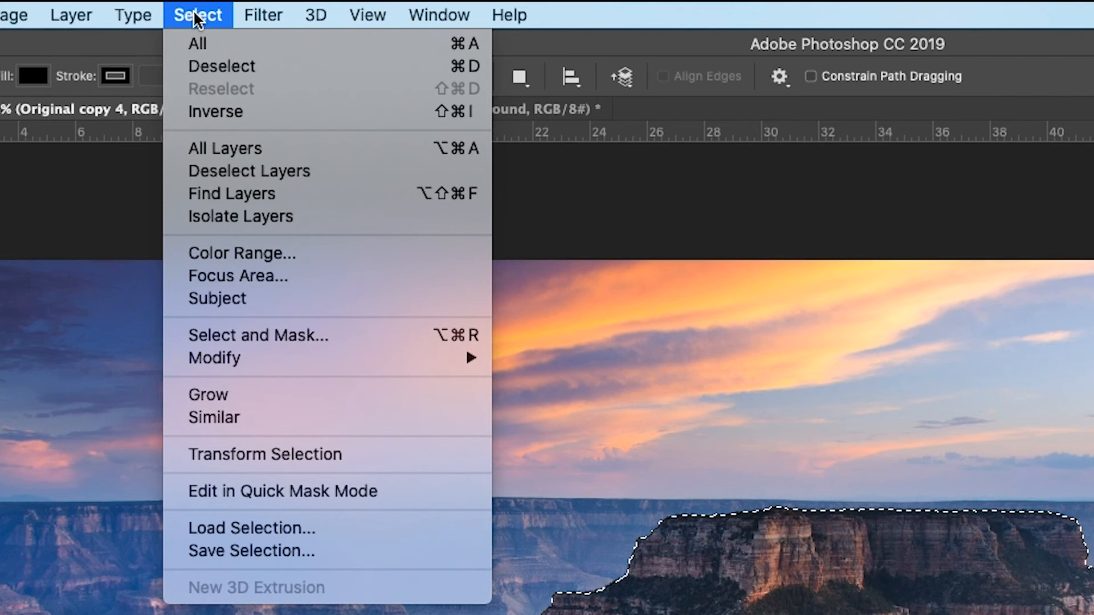
pyautogui.moveTo(272, 368)
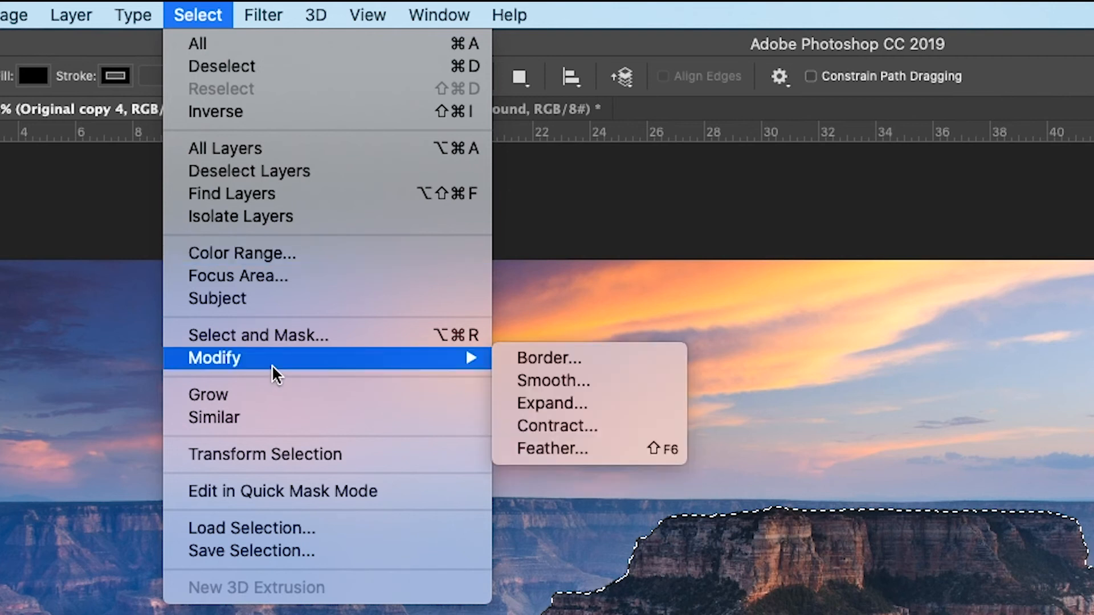
pyautogui.click(604, 397)
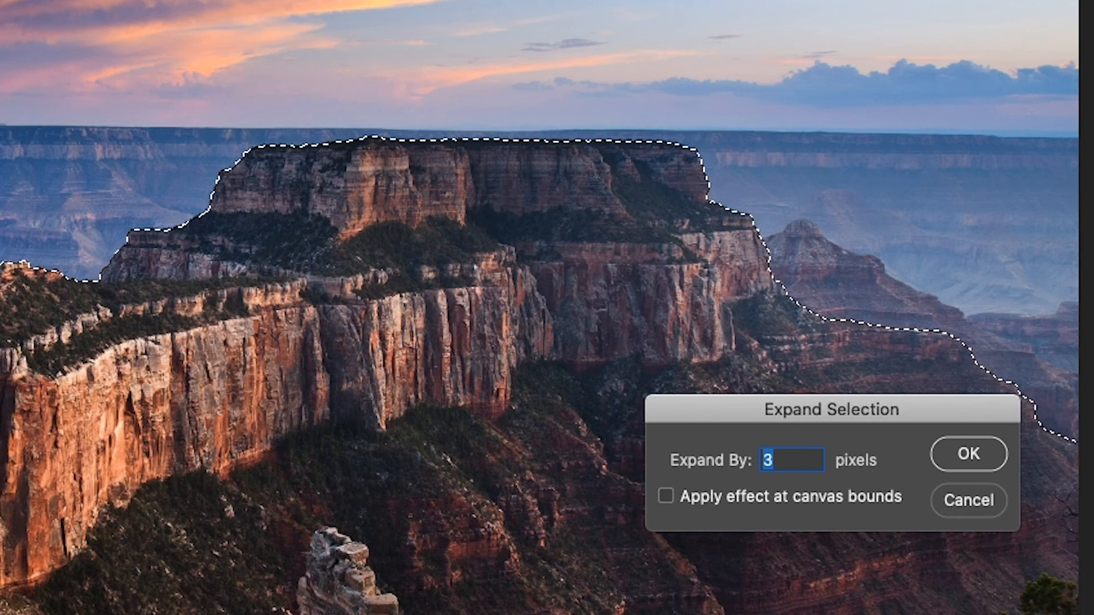
pyautogui.write('5')
pyautogui.click(971, 456)
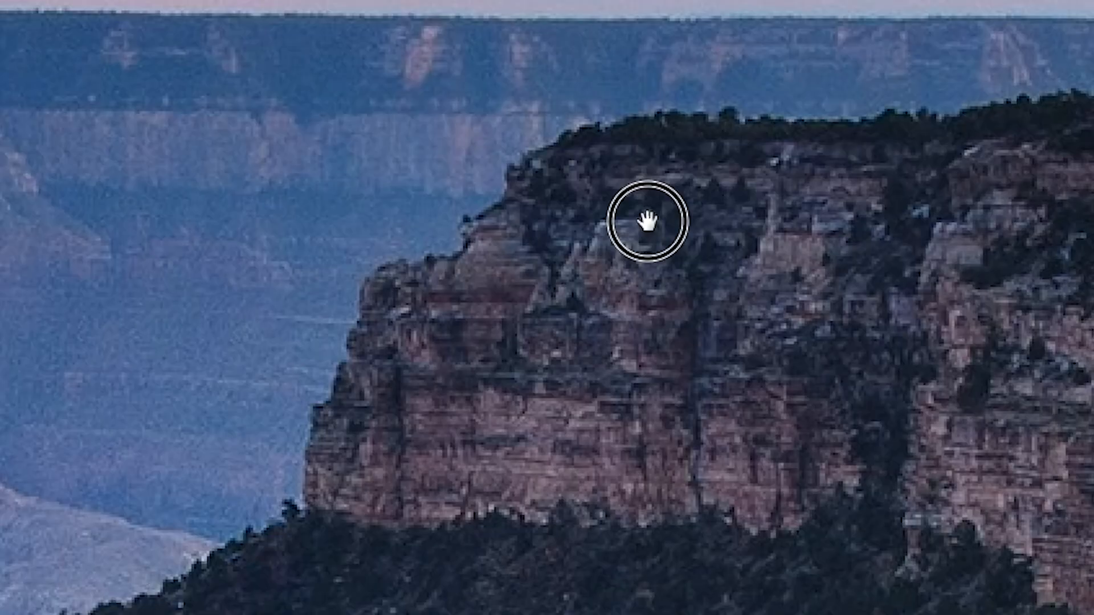
# - Inspect the selection edge along the mesa's rim and expand the selection by a further 10 pixels
pyautogui.click(647, 220)
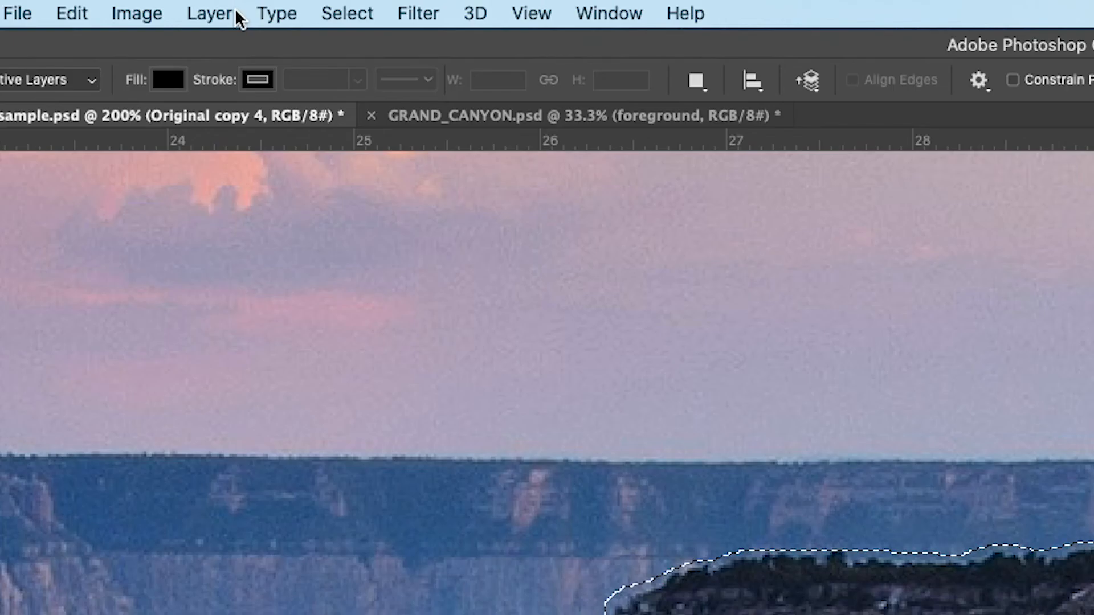
pyautogui.click(359, 13)
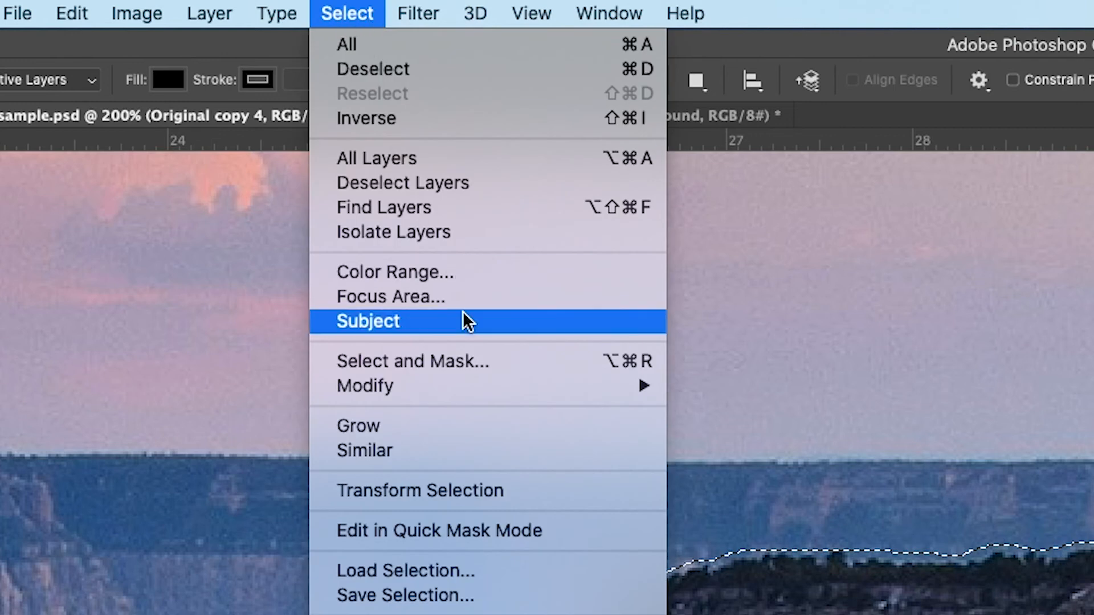
pyautogui.moveTo(464, 393)
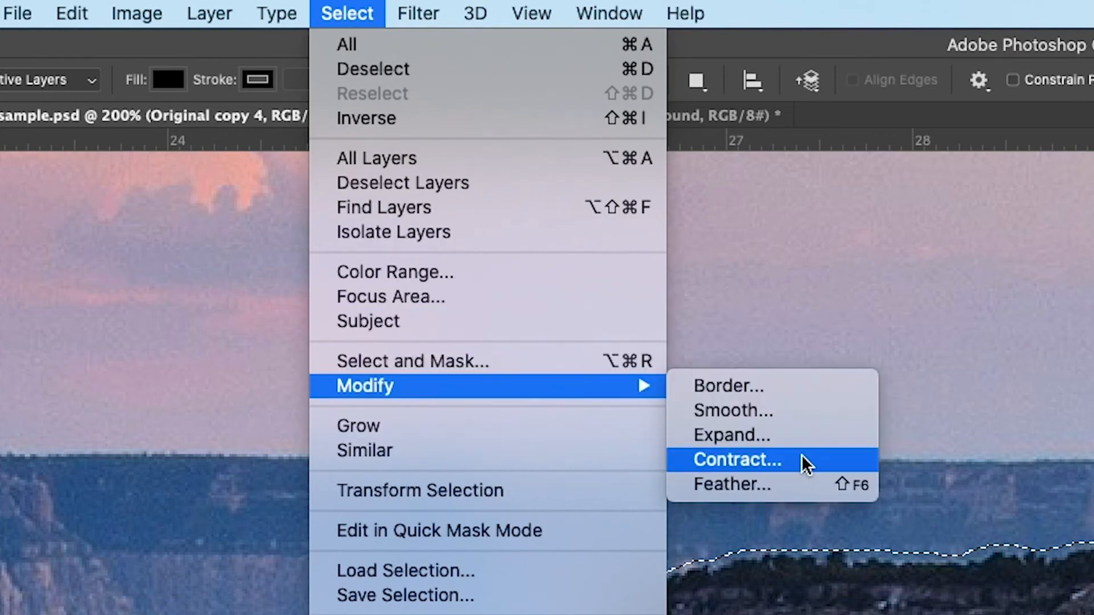
pyautogui.click(798, 445)
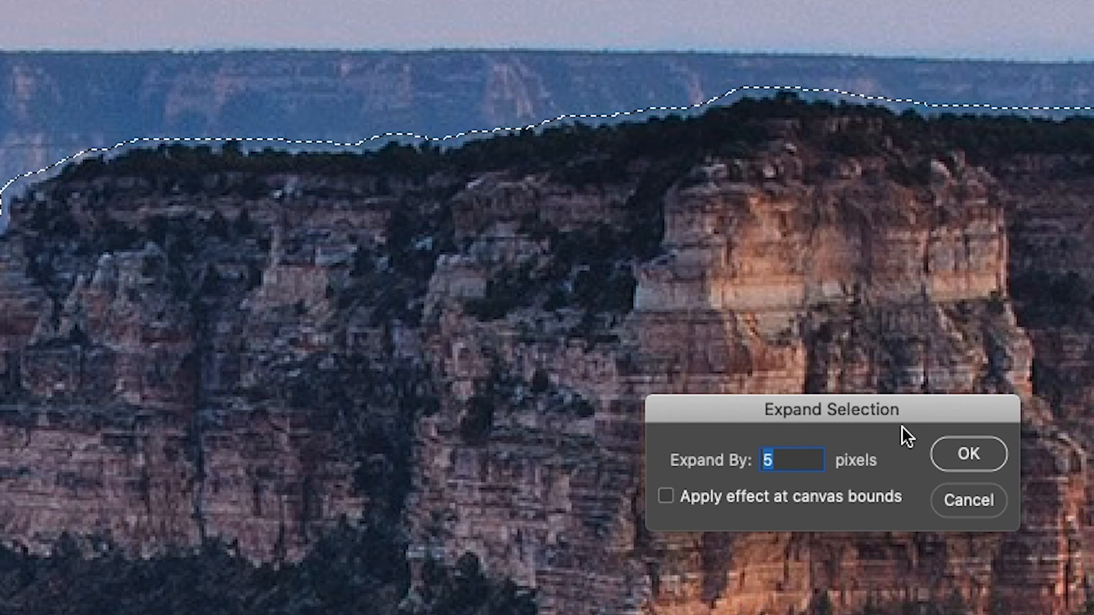
pyautogui.write('10')
pyautogui.click(989, 458)
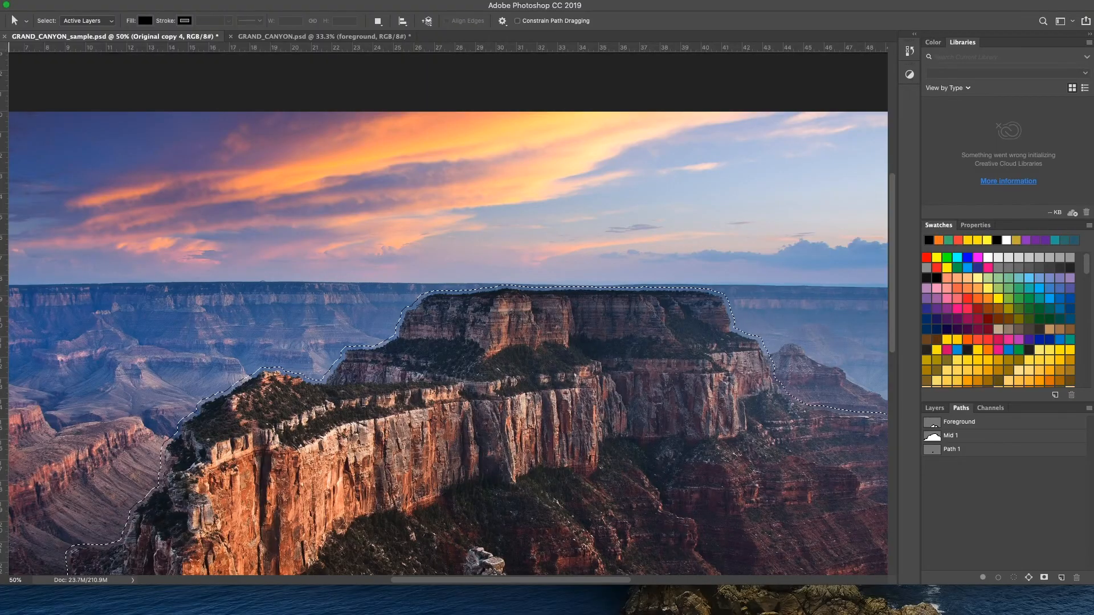
# - Start Content-Aware Fill on the expanded midground selection and widen the working view to fit the whole image
pyautogui.click(101, 0)
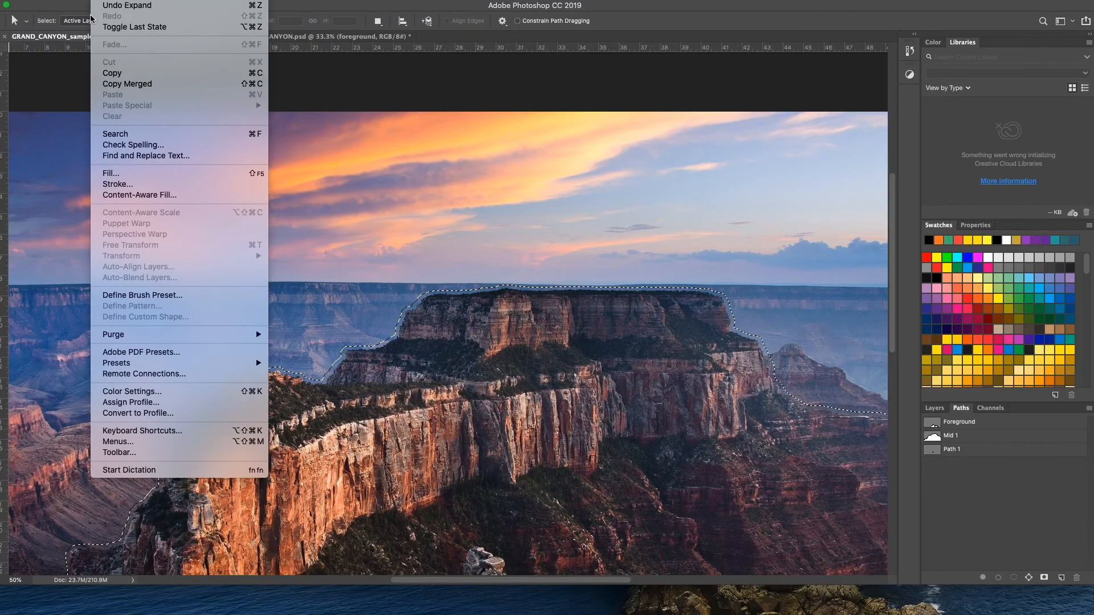
pyautogui.click(154, 196)
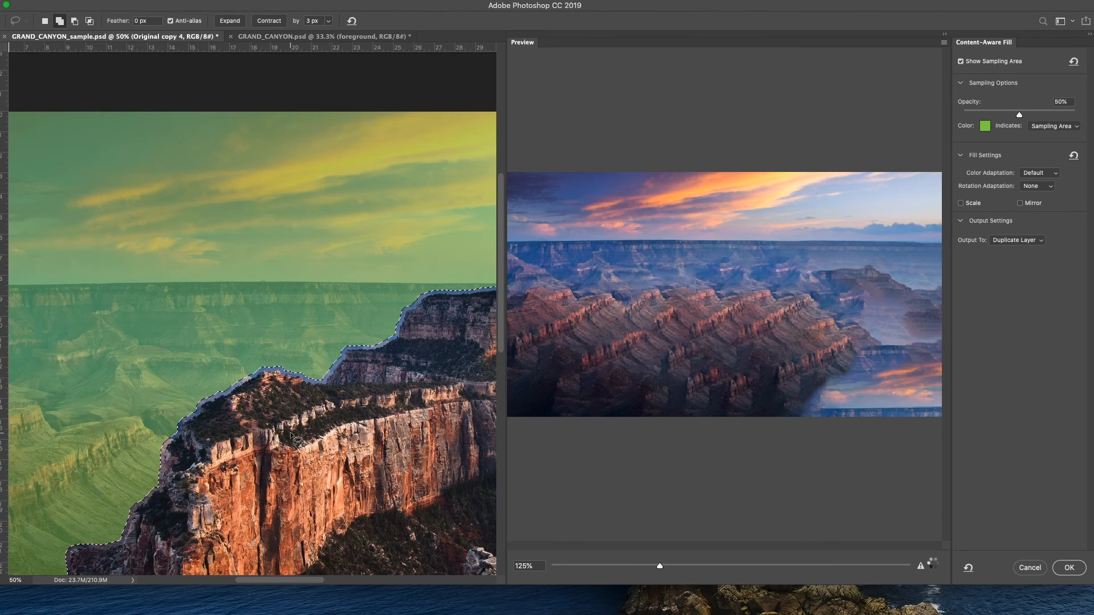
pyautogui.press('super+minus')
pyautogui.press('super+minus')
pyautogui.press('super+minus')
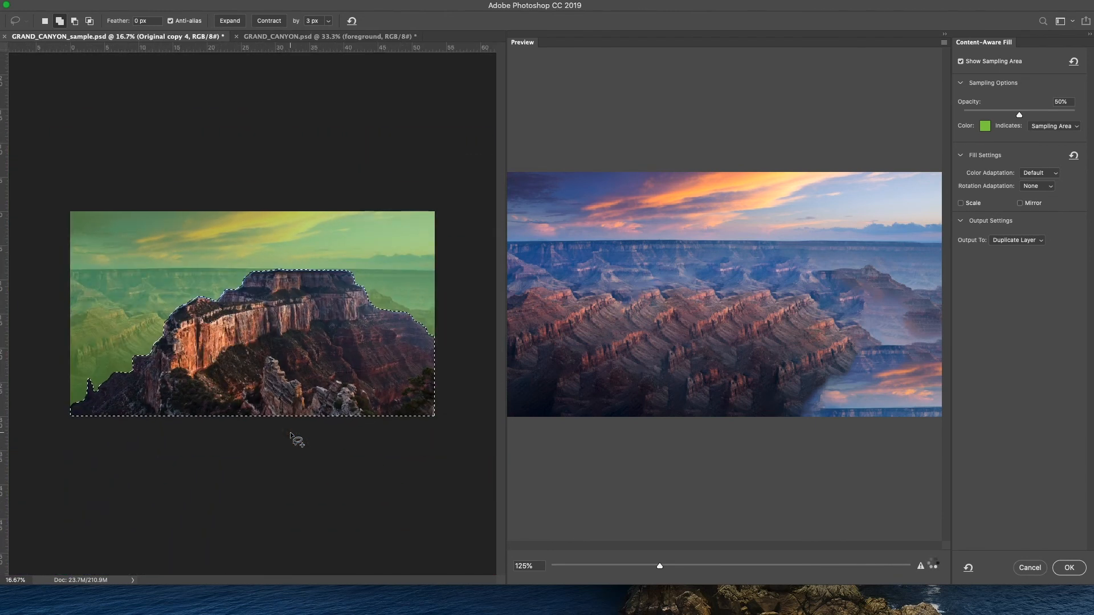
pyautogui.press('super+plus')
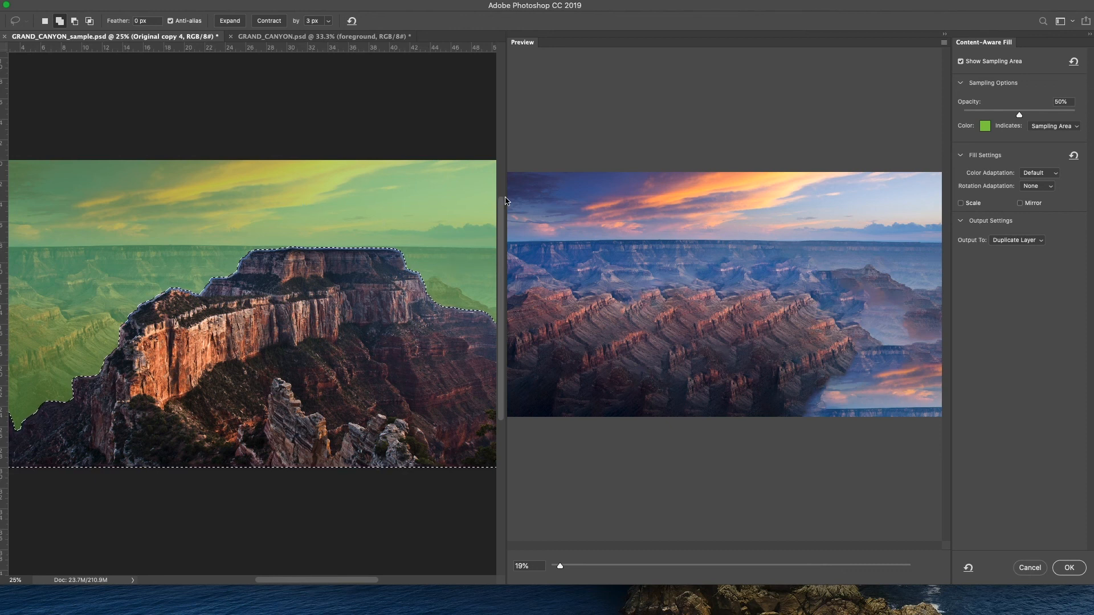
pyautogui.moveTo(505, 200); pyautogui.dragTo(664, 202)
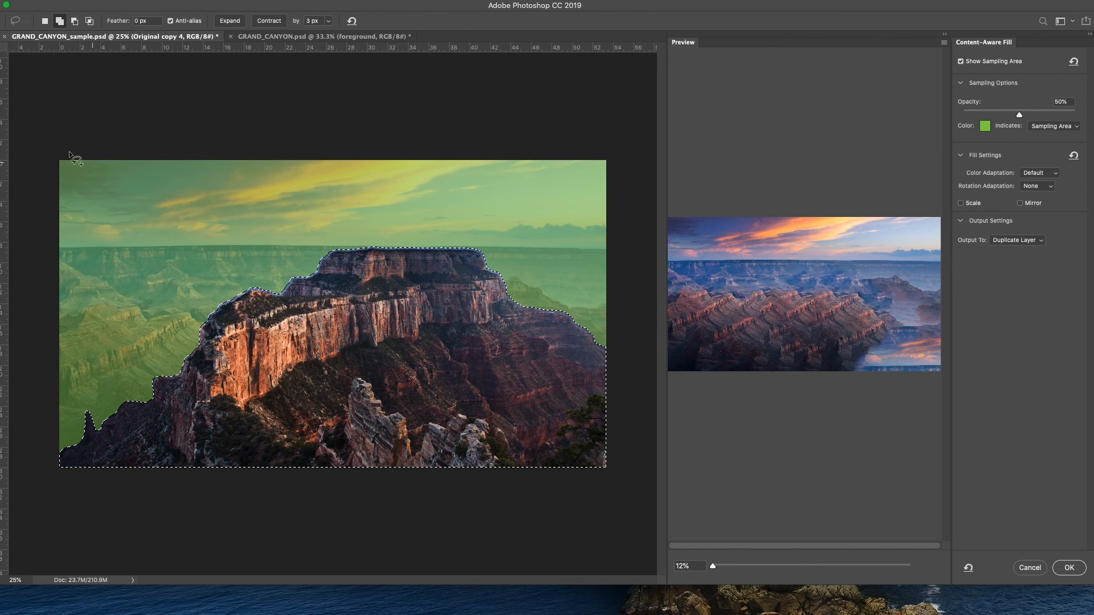
# - Exclude the whole sky down to the canyon horizon from the fill's sampling area with the Sampling Brush, and enlarge the preview
pyautogui.press('b')
pyautogui.moveTo(85, 165); pyautogui.dragTo(524, 162)
pyautogui.press('super+z')
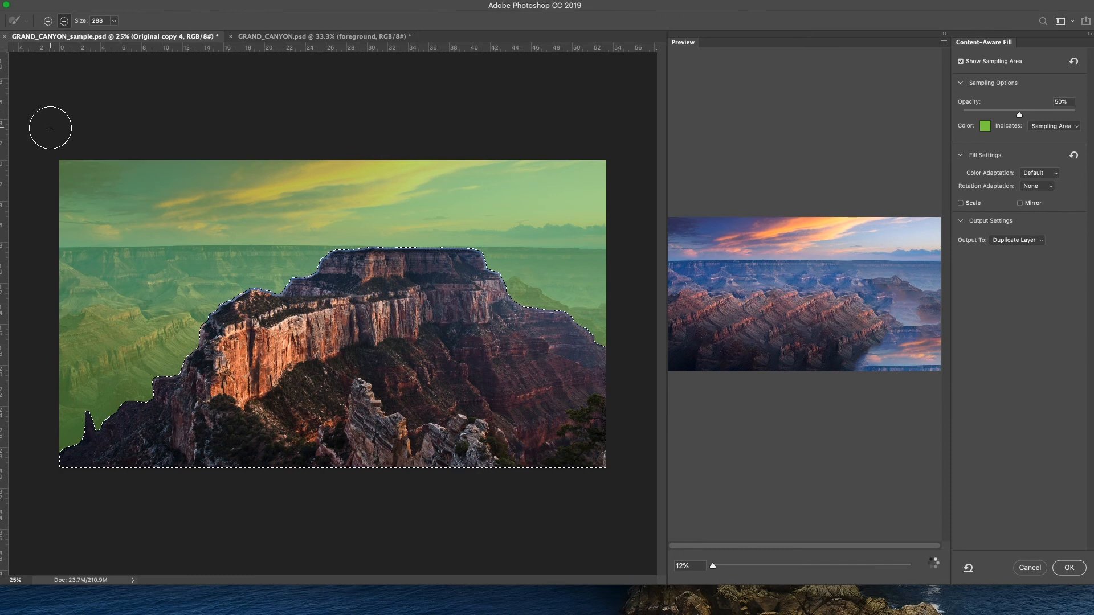
pyautogui.moveTo(62, 165)
pyautogui.mouseDown()
pyautogui.moveTo(603, 164)
pyautogui.moveTo(606, 178)
pyautogui.moveTo(570, 181)
pyautogui.moveTo(73, 181)
pyautogui.moveTo(59, 191)
pyautogui.moveTo(581, 201)
pyautogui.moveTo(603, 207)
pyautogui.moveTo(603, 220)
pyautogui.moveTo(55, 225)
pyautogui.mouseUp()
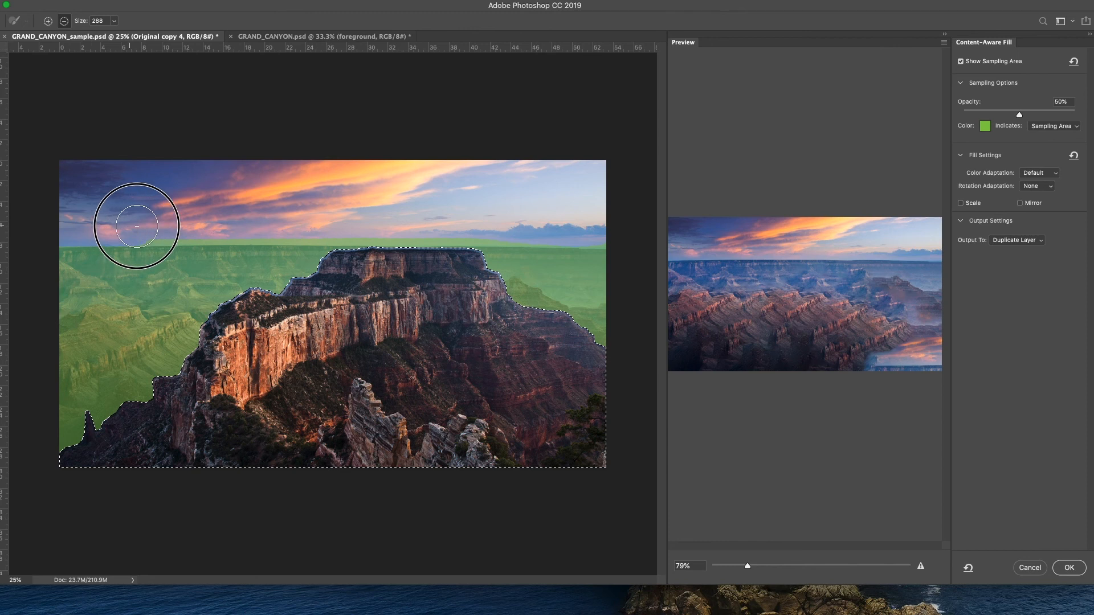
pyautogui.moveTo(337, 224)
pyautogui.mouseDown()
pyautogui.moveTo(418, 217)
pyautogui.moveTo(609, 230)
pyautogui.mouseUp()
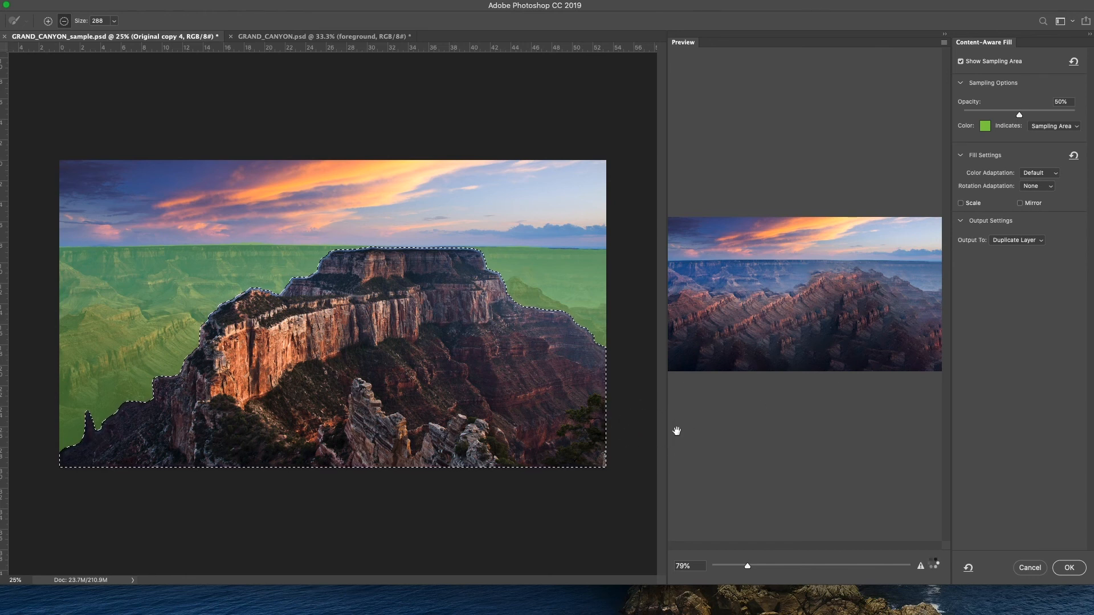
pyautogui.moveTo(611, 430); pyautogui.dragTo(508, 429)
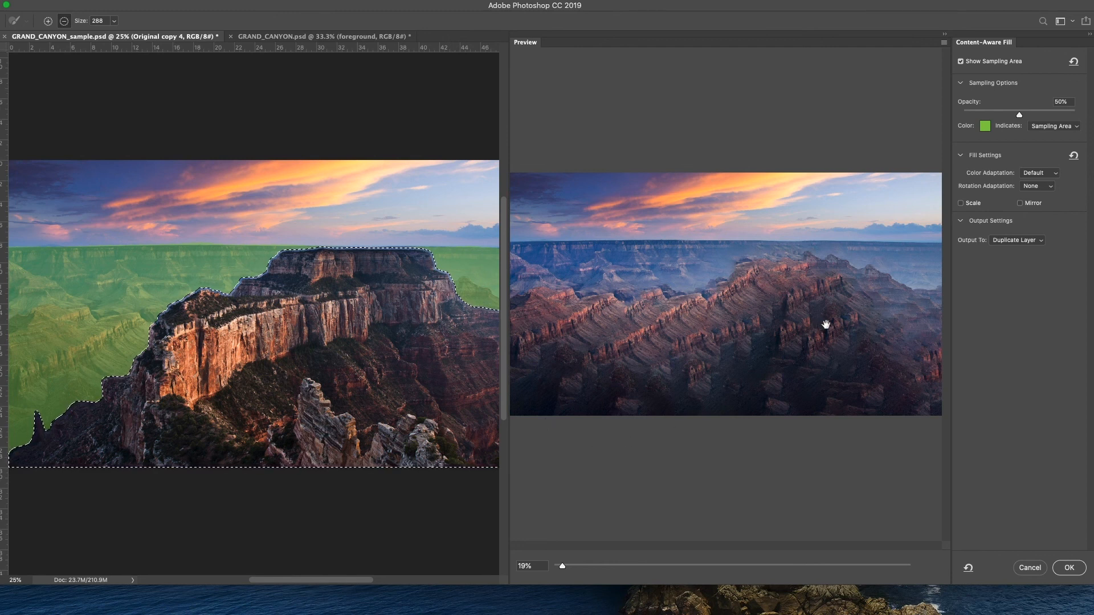
# - Try extending the fill selection over the distant ridge beside the mesa with the Lasso, and undo the addition
pyautogui.moveTo(509, 411); pyautogui.dragTo(665, 399)
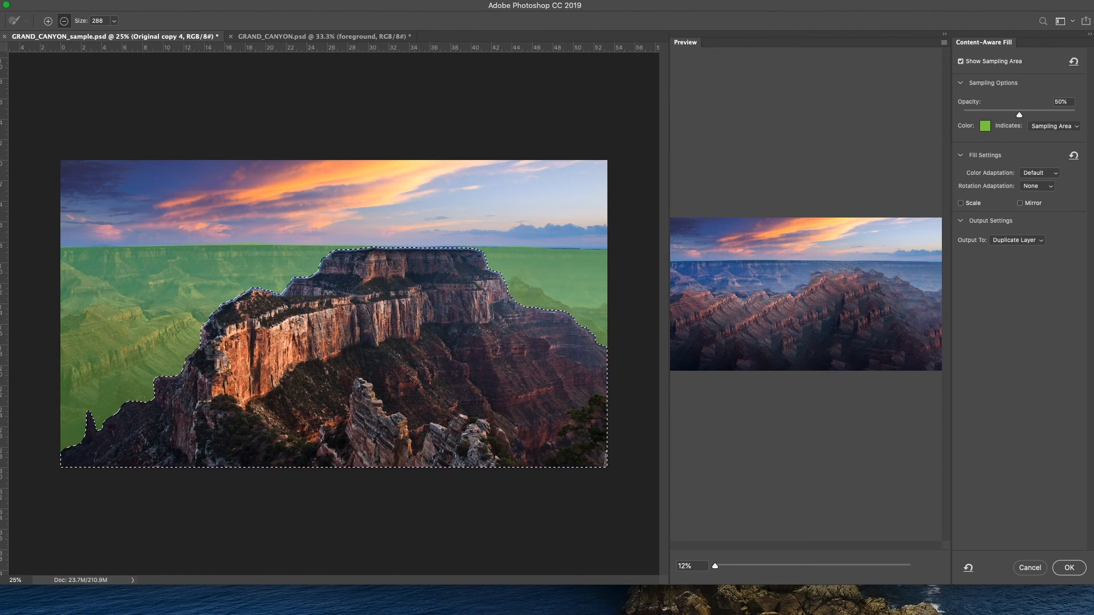
pyautogui.press('l')
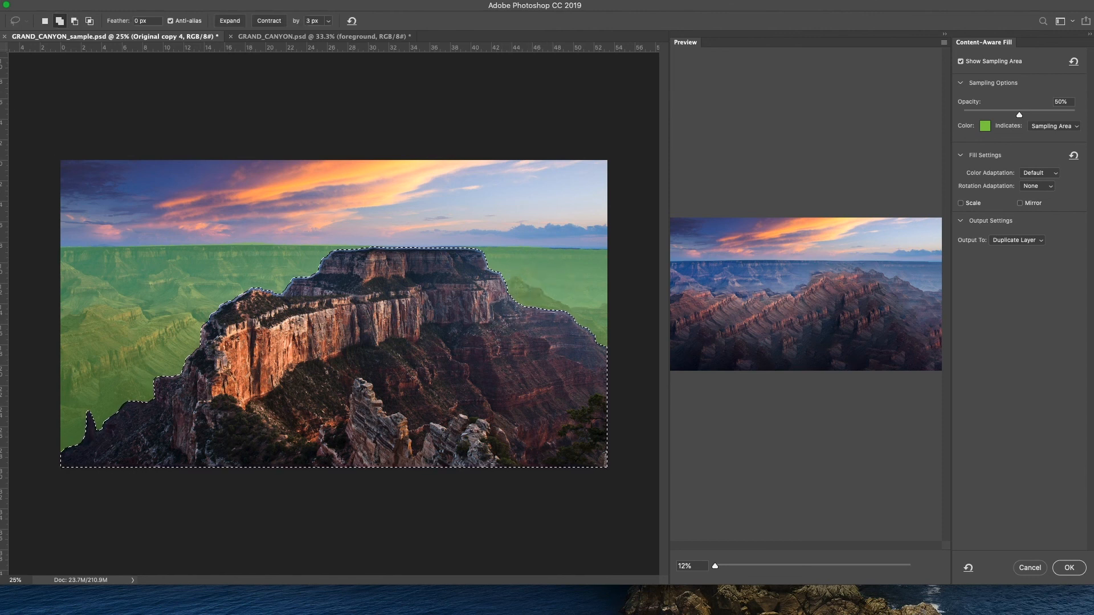
pyautogui.moveTo(496, 281)
pyautogui.mouseDown()
pyautogui.moveTo(517, 271)
pyautogui.moveTo(581, 334)
pyautogui.moveTo(488, 339)
pyautogui.mouseUp()
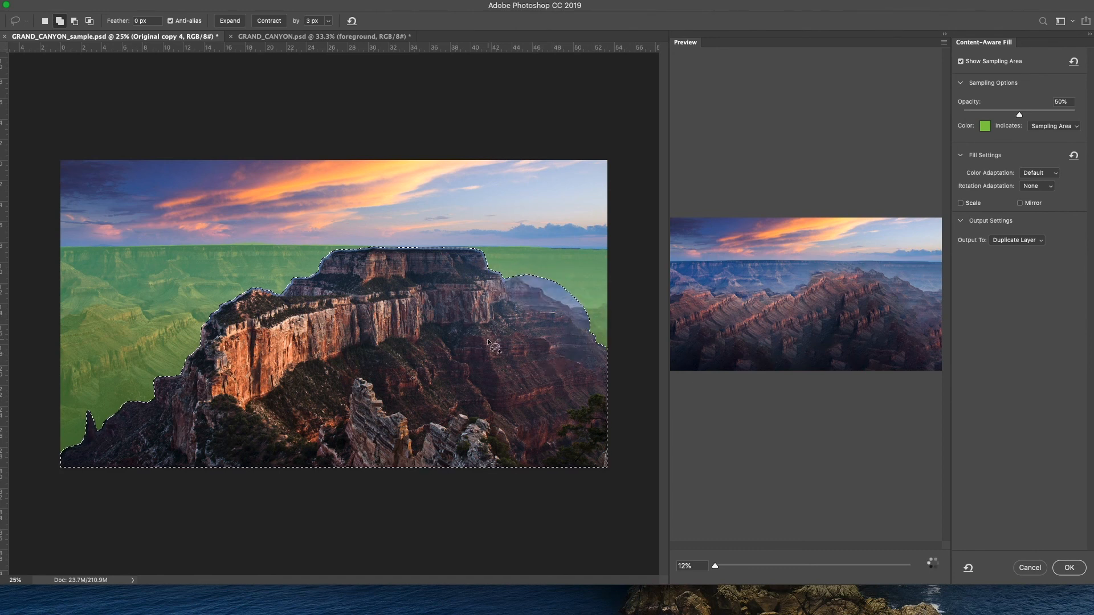
pyautogui.hotkey('ctrl', 'z')
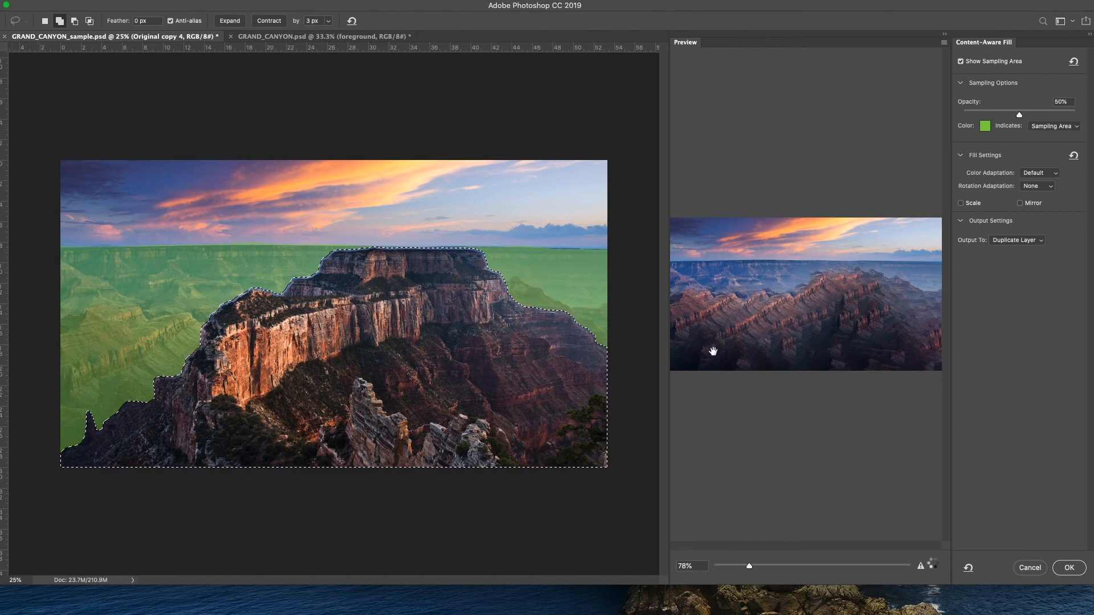
# - Exclude the distant ridge just right of the mesa from the sampling area with the Sampling Brush, and output the fill to a duplicate layer
pyautogui.press('b')
pyautogui.moveTo(500, 306)
pyautogui.mouseDown()
pyautogui.moveTo(530, 303)
pyautogui.moveTo(559, 327)
pyautogui.mouseUp()
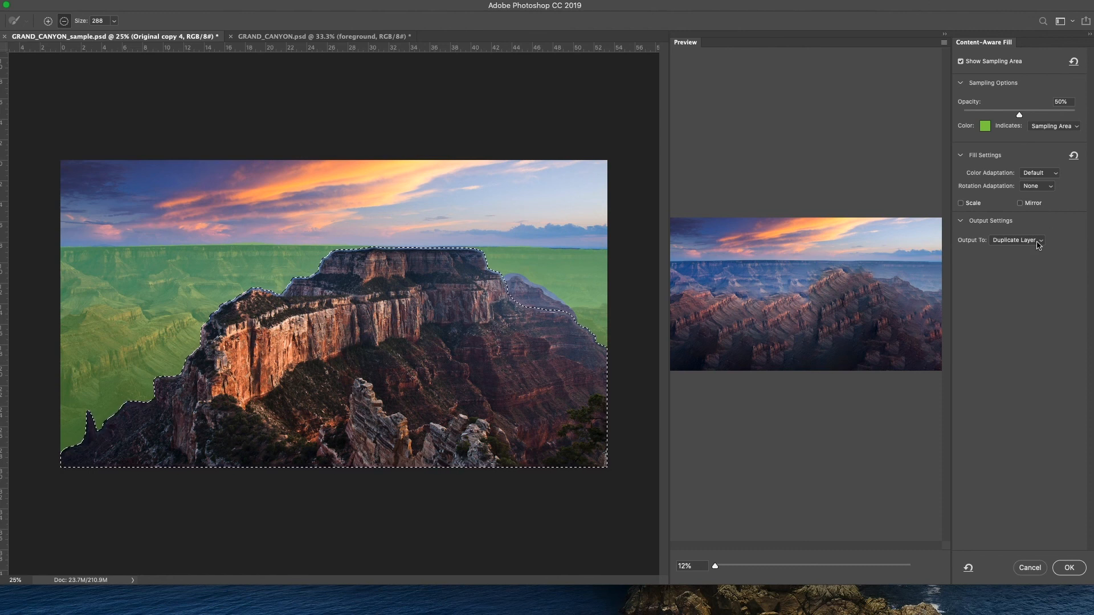
pyautogui.click(1017, 240)
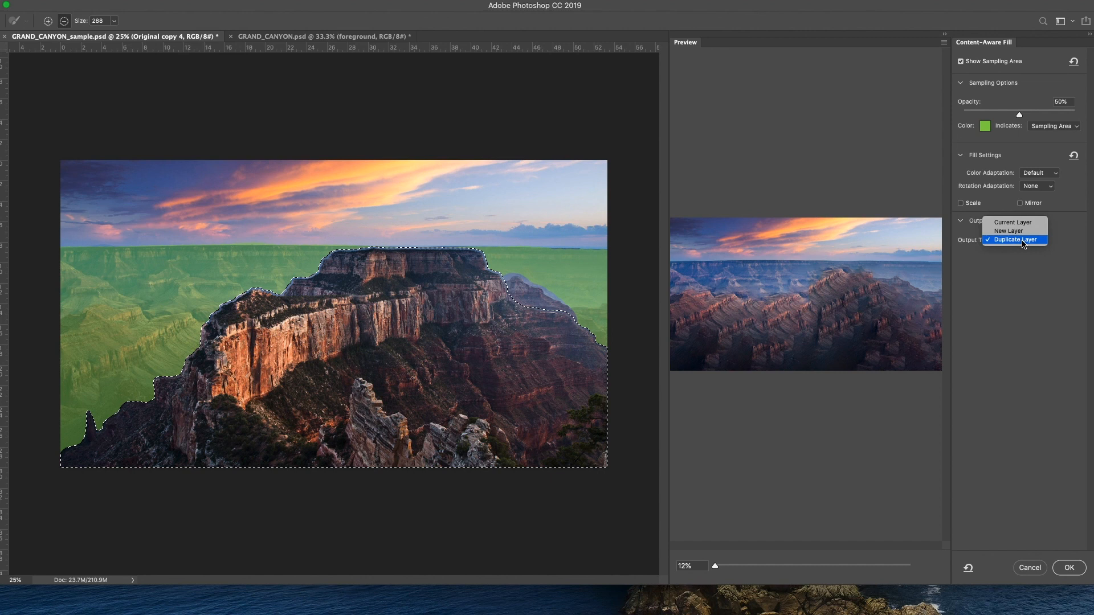
pyautogui.click(1021, 242)
pyautogui.click(1069, 569)
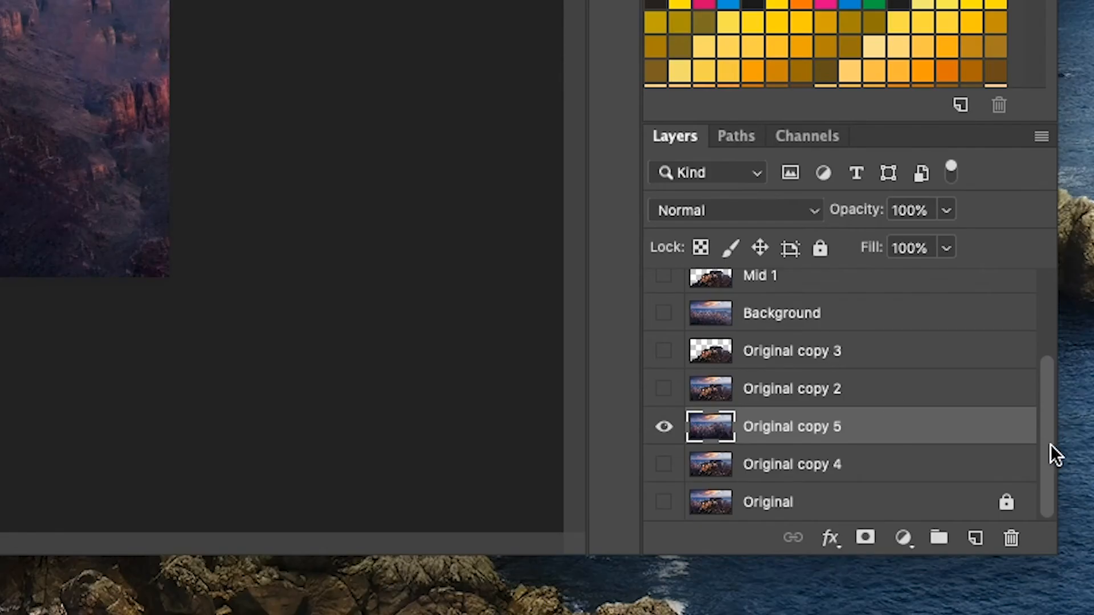
# - Review the layer stack, checking the foreground, Mid 1 and Original copy 5 layers
pyautogui.moveTo(1090, 537); pyautogui.dragTo(1090, 466)
pyautogui.click(792, 329)
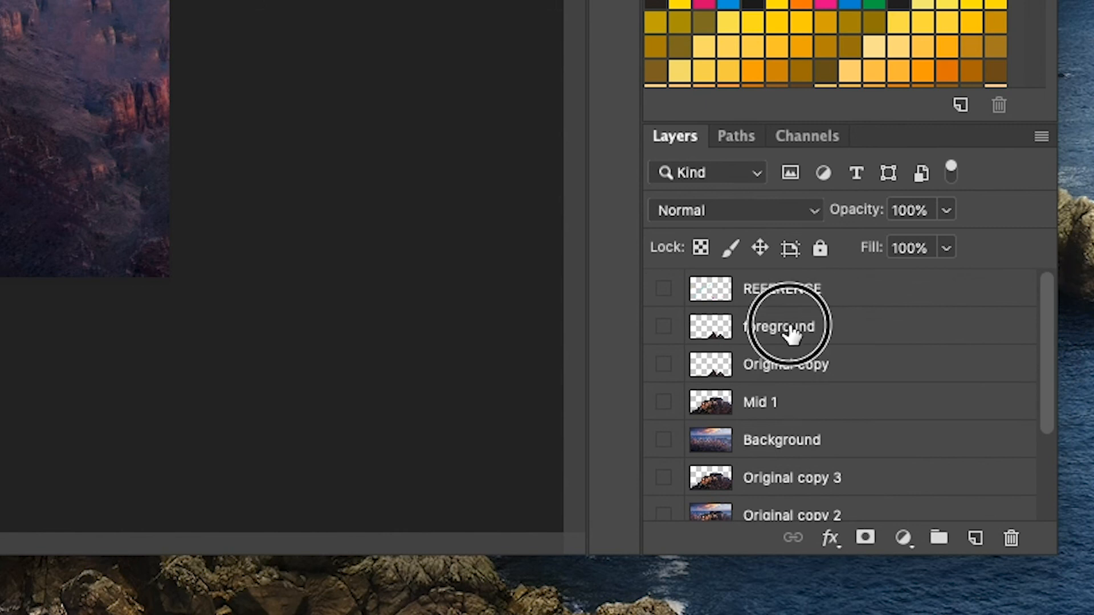
pyautogui.click(786, 408)
pyautogui.scroll(-3, 1050, 384)
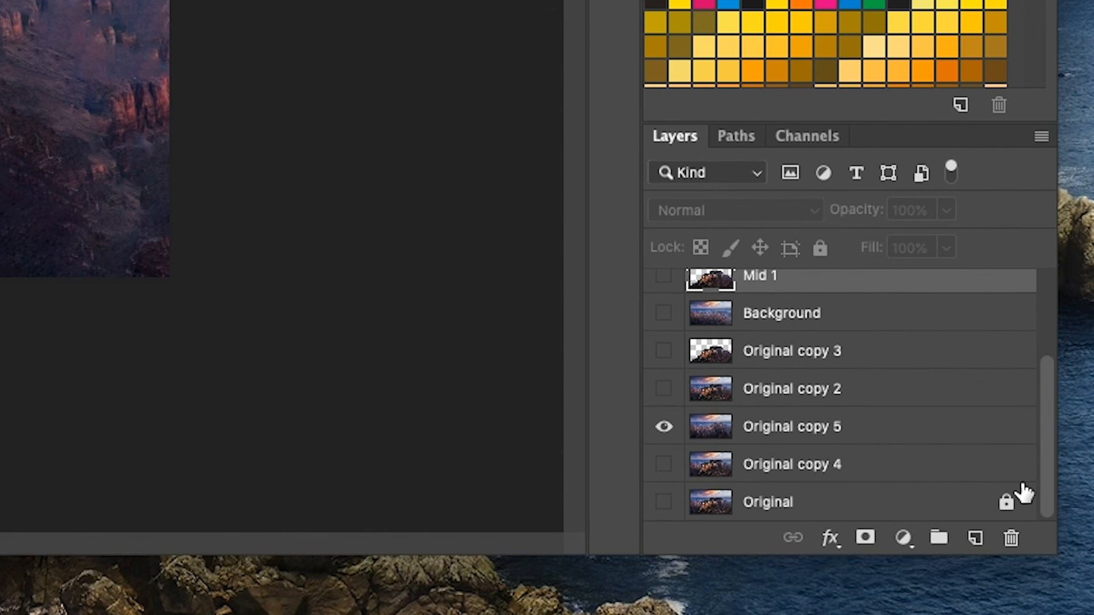
pyautogui.click(789, 442)
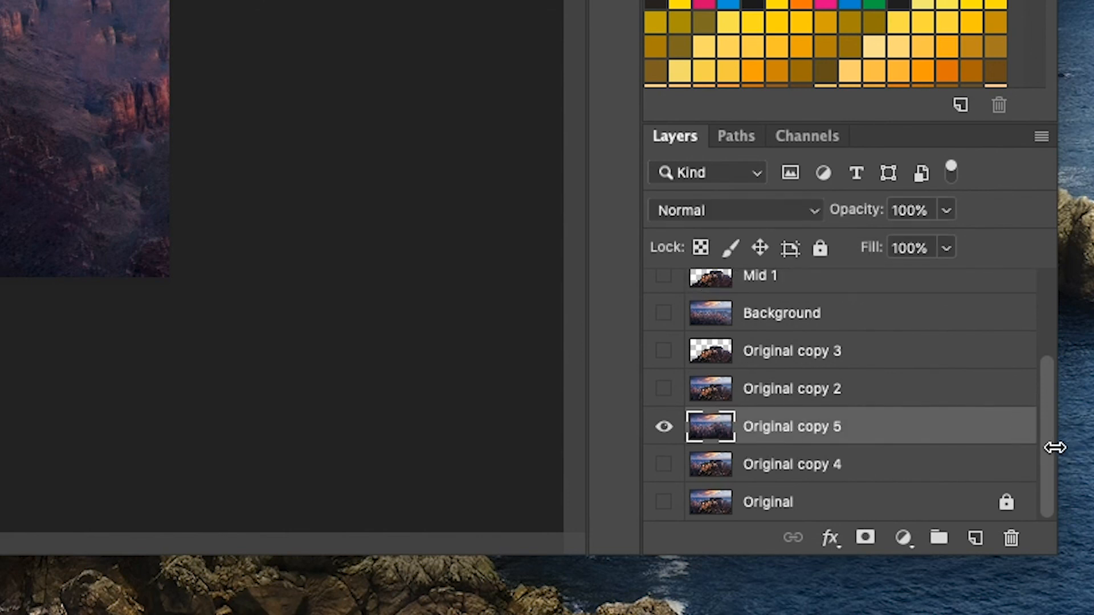
pyautogui.moveTo(1051, 458)
pyautogui.mouseDown()
pyautogui.moveTo(1026, 285)
pyautogui.moveTo(1035, 469)
pyautogui.mouseUp()
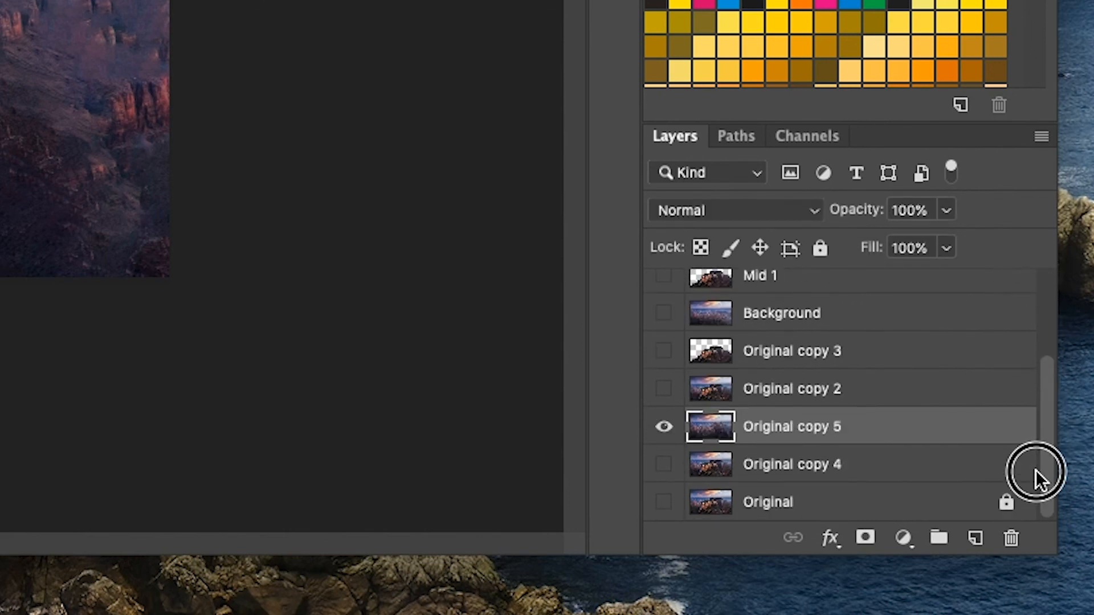
# - Delete the leftover layers: Original copy, Original copy 2, 3 and 4, and the old Background
pyautogui.click(813, 392)
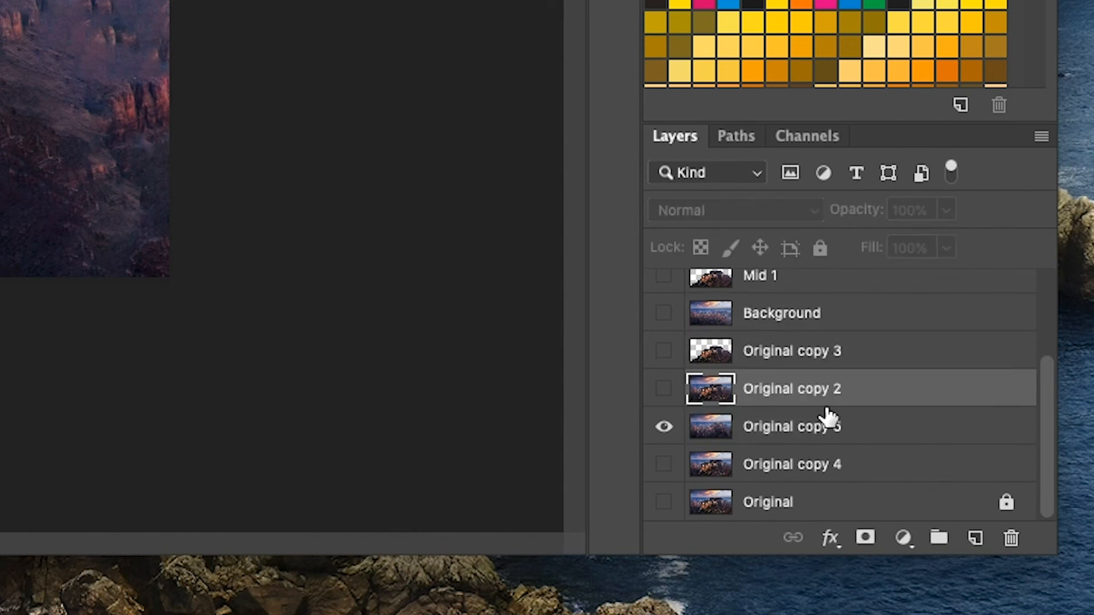
pyautogui.hotkey('alt', ']')
pyautogui.hotkey('alt', ']')
pyautogui.keyDown('shift'); pyautogui.click(785, 393); pyautogui.keyUp('shift')
pyautogui.click(1010, 539)
pyautogui.click(809, 356)
pyautogui.click(1008, 537)
pyautogui.click(792, 444)
pyautogui.click(1010, 537)
# - Rename the three remaining working layers, from the lowest up, as Background, Midground and Foreground
pyautogui.doubleClick(824, 412)
pyautogui.write('Background')
pyautogui.hotkey('shift', 'Tab')
pyautogui.write('Midground')
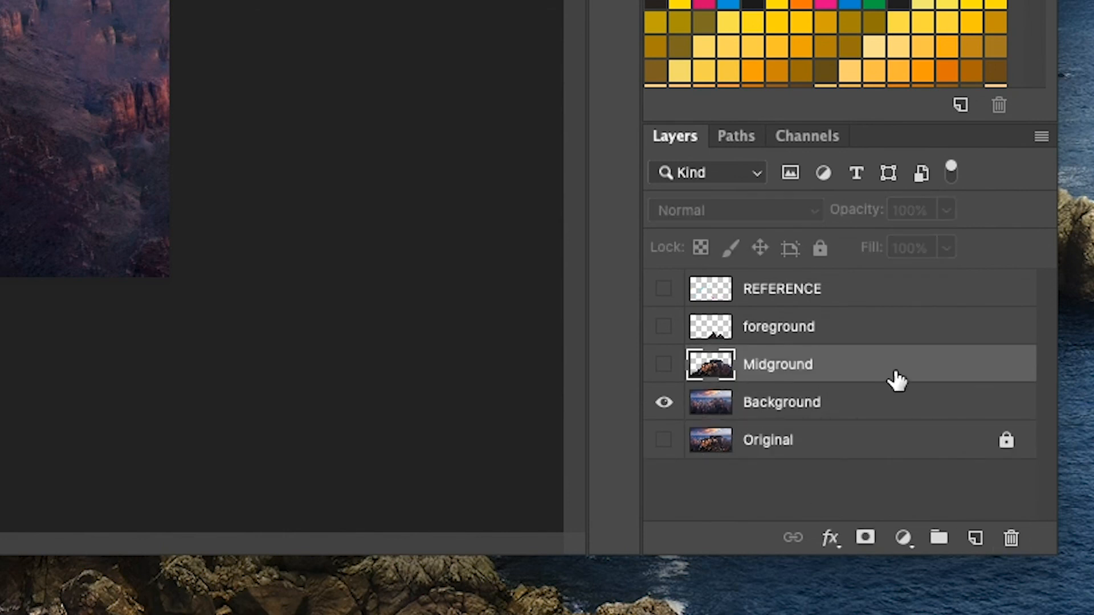
pyautogui.hotkey('shift', 'Tab')
pyautogui.write('Foreground')
pyautogui.press('Return')
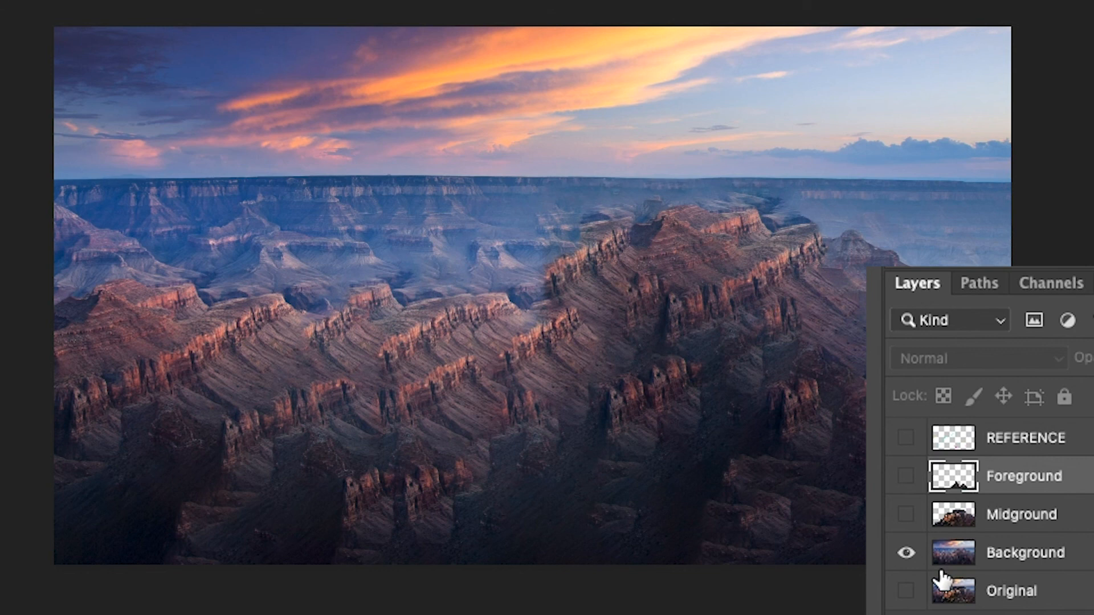
# - Hide the Background layer, and turn on the Foreground, Midground and Background layers one after another to rebuild the image
pyautogui.click(906, 553)
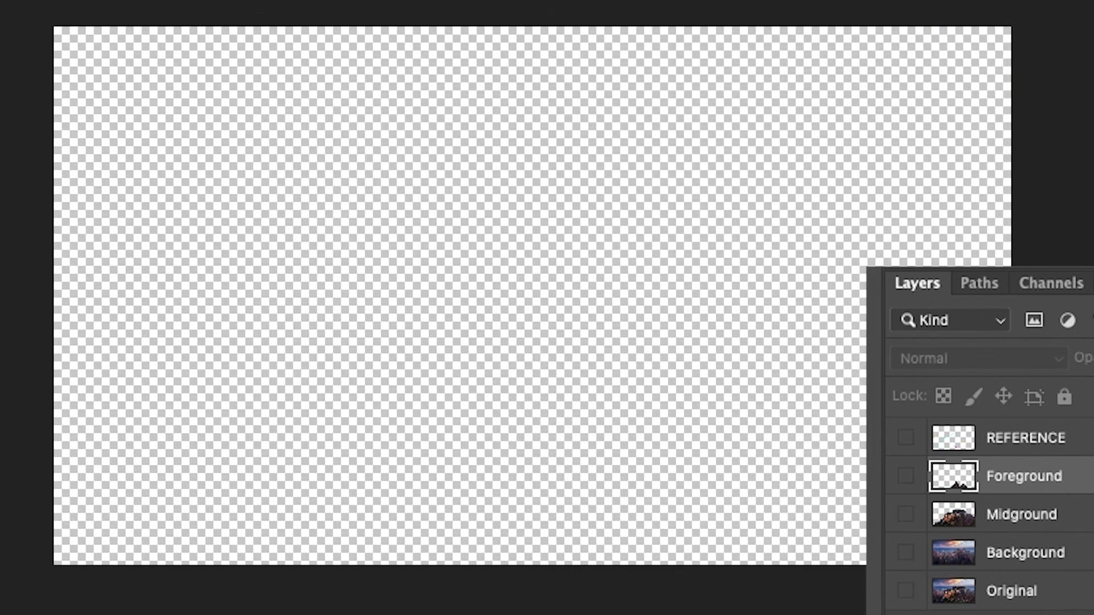
pyautogui.click(906, 478)
pyautogui.click(906, 514)
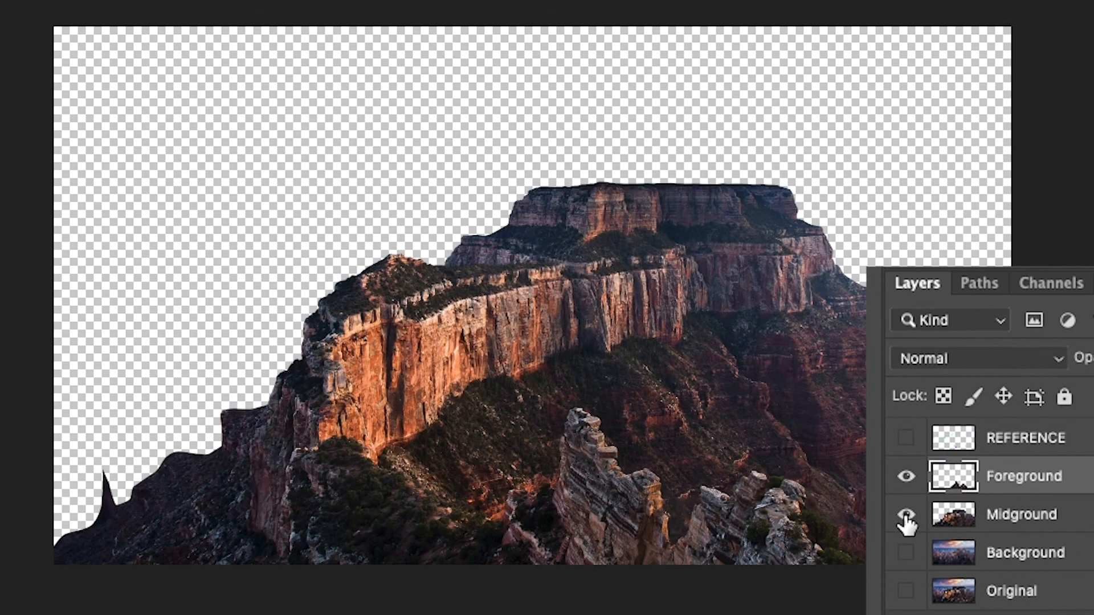
pyautogui.click(906, 553)
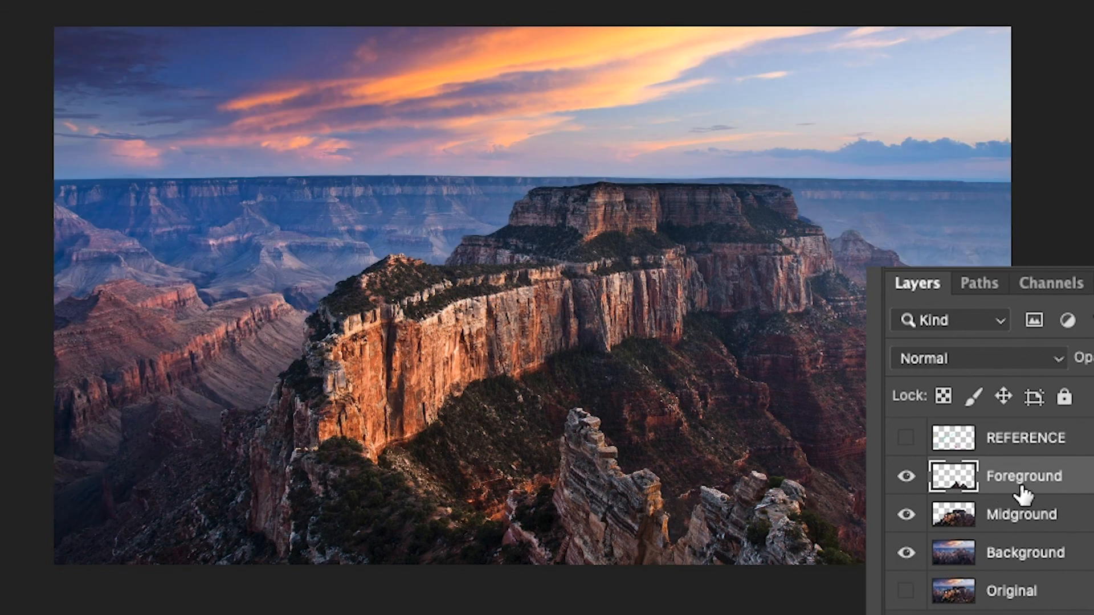
# - Isolate the Foreground layer by hiding Midground and Background, and show both layers again
pyautogui.click(906, 515)
pyautogui.click(906, 552)
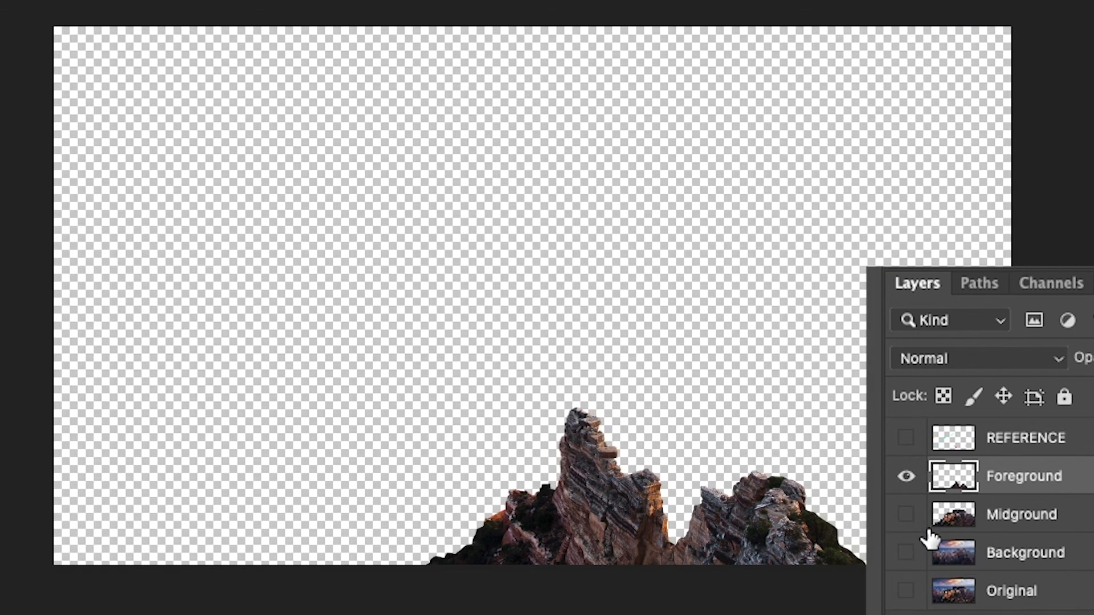
pyautogui.click(906, 515)
pyautogui.click(905, 554)
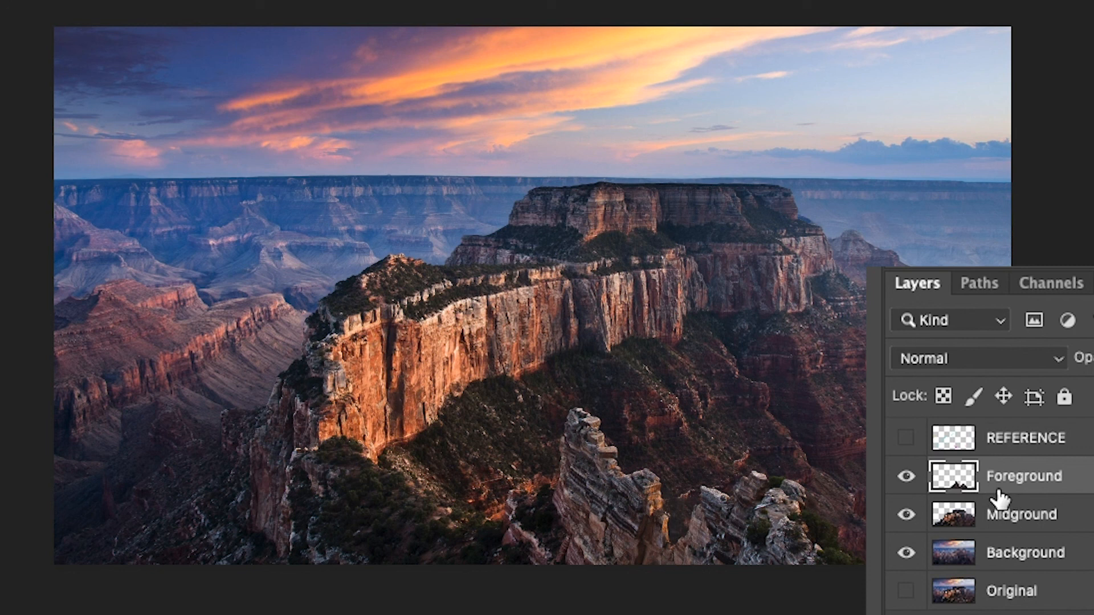
# - Compare the Original layer shown alone with the separated layers, ending with Foreground, Midground and Background visible and REFERENCE hidden
pyautogui.keyDown('alt'); pyautogui.click(906, 591); pyautogui.keyUp('alt')
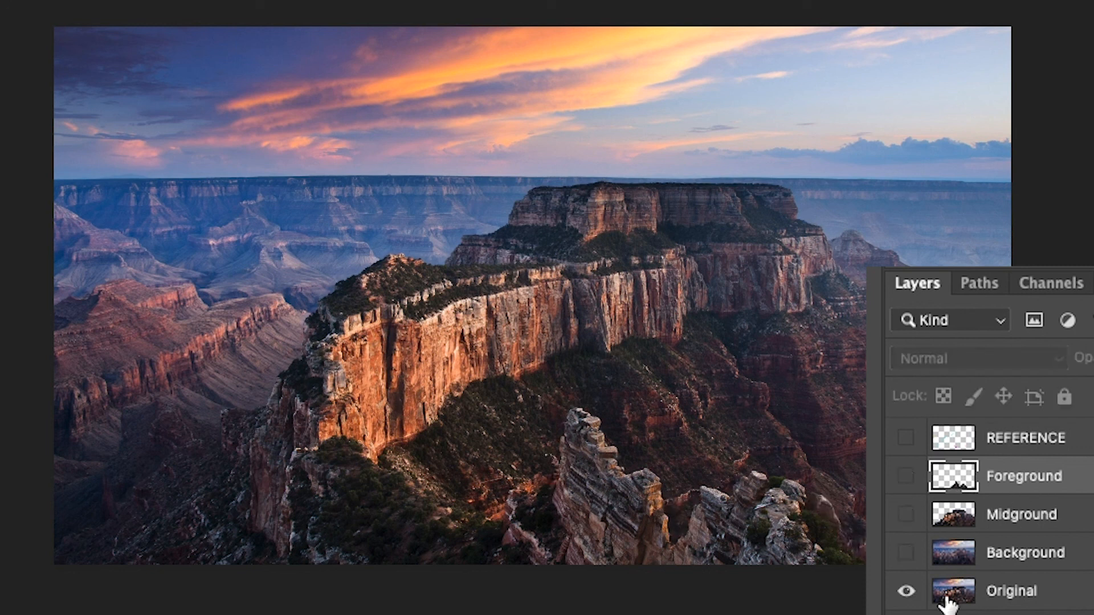
pyautogui.click(906, 591)
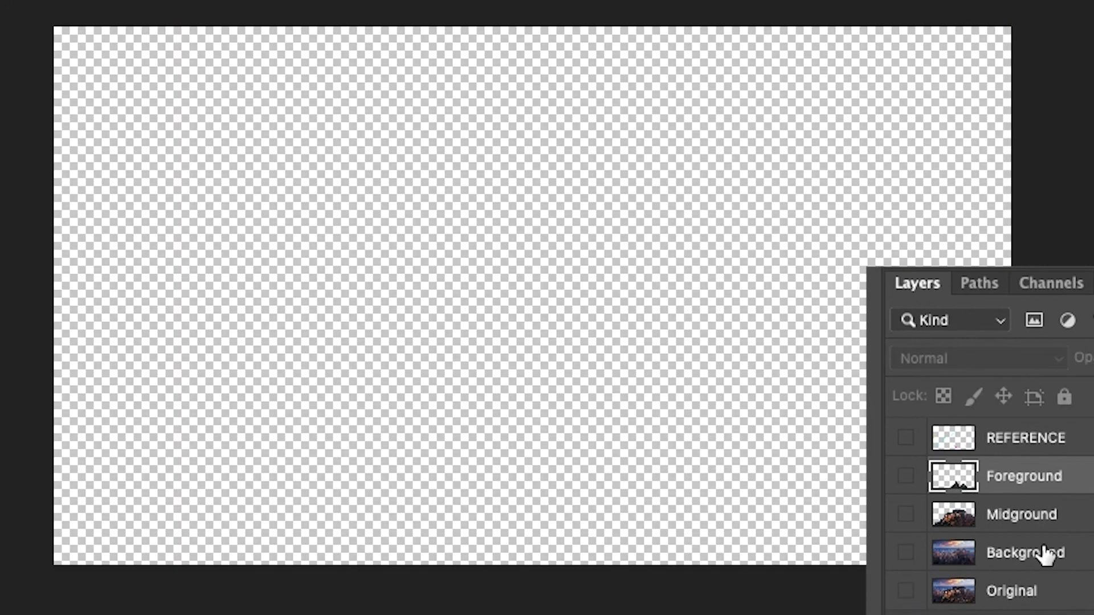
pyautogui.keyDown('alt'); pyautogui.click(906, 439); pyautogui.keyUp('alt')
pyautogui.click(906, 438)
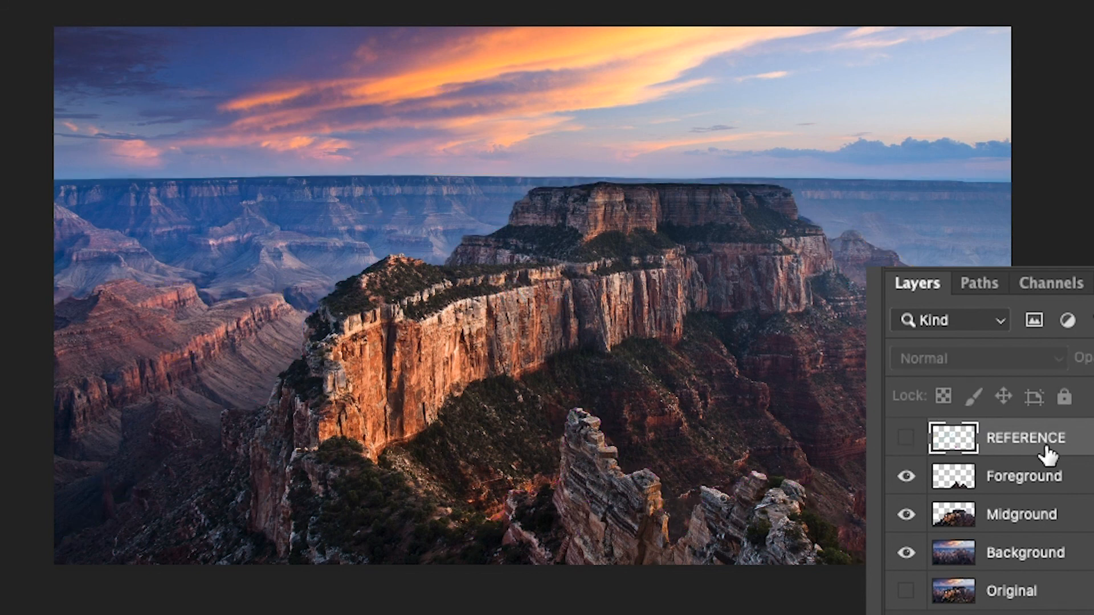